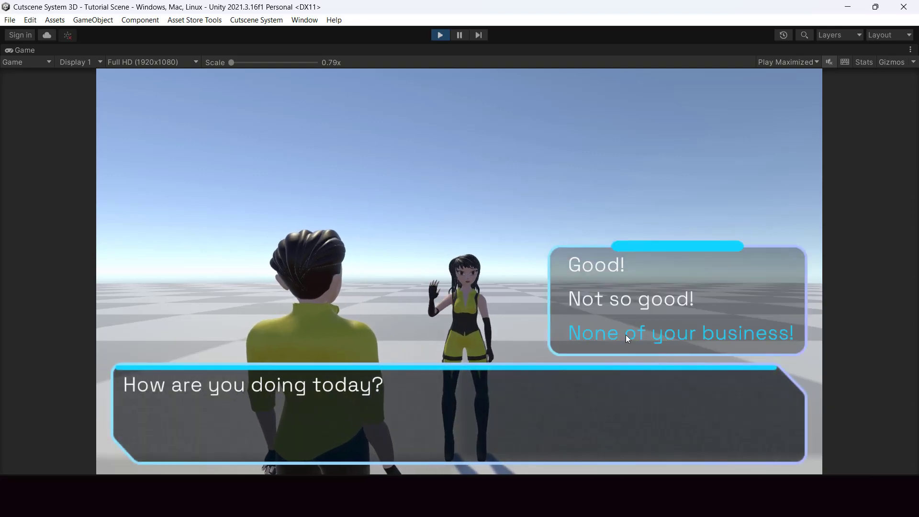
left_click(626, 335)
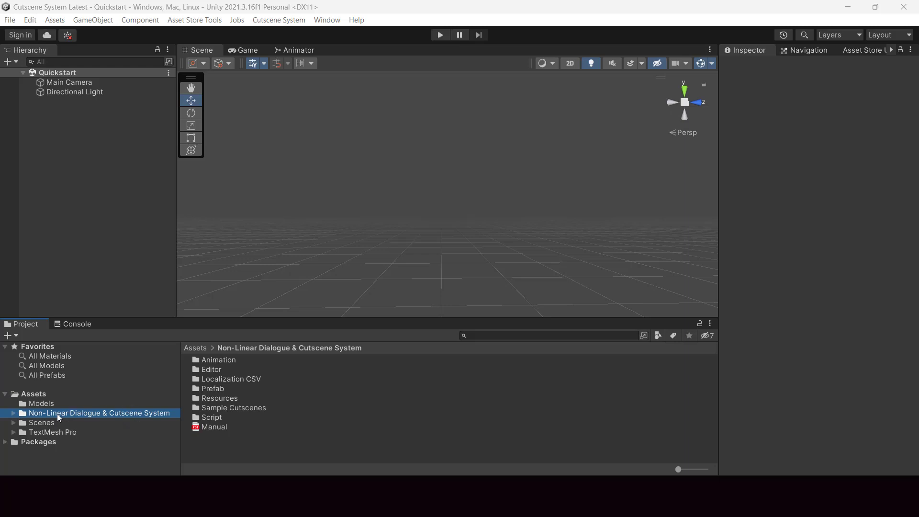
Add the Cutscene Graph Editor and Cutscene Manager prefabs from the cutscene system's Prefab/Manager folder to the Quickstart scene.
left_click(102, 412)
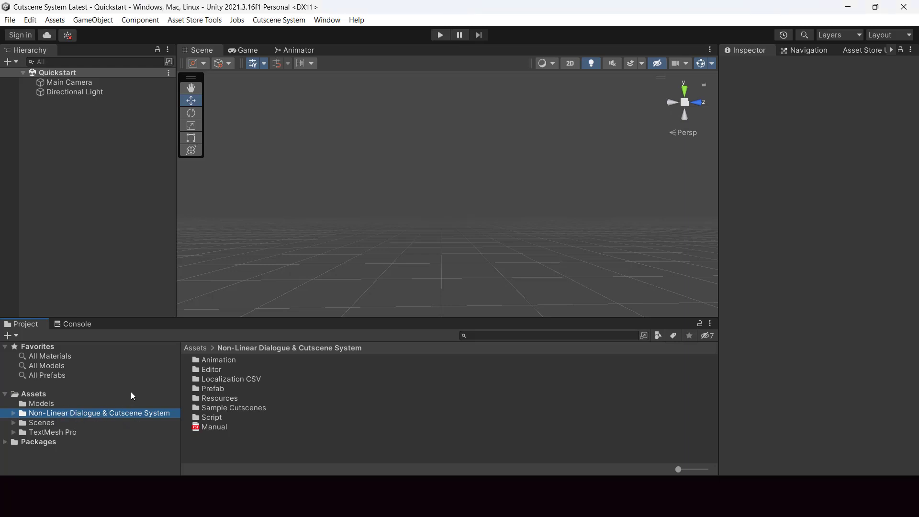
double_click(216, 388)
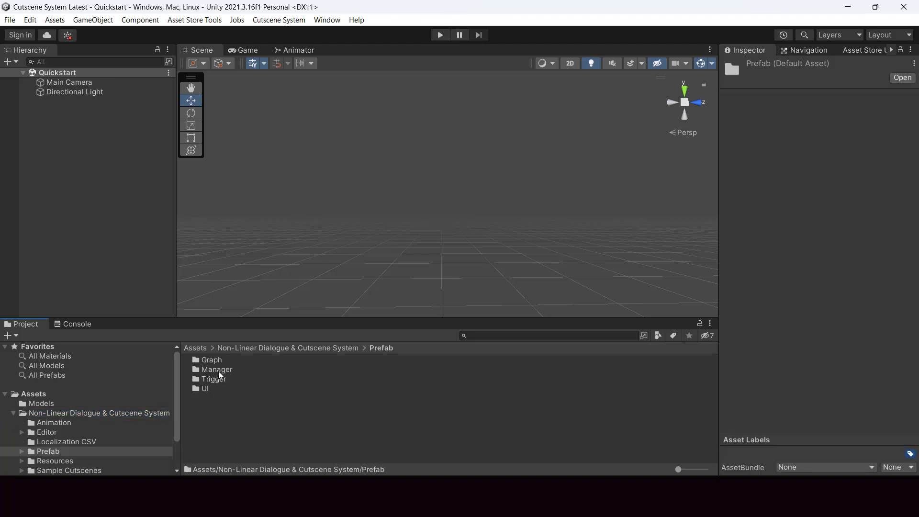
double_click(218, 372)
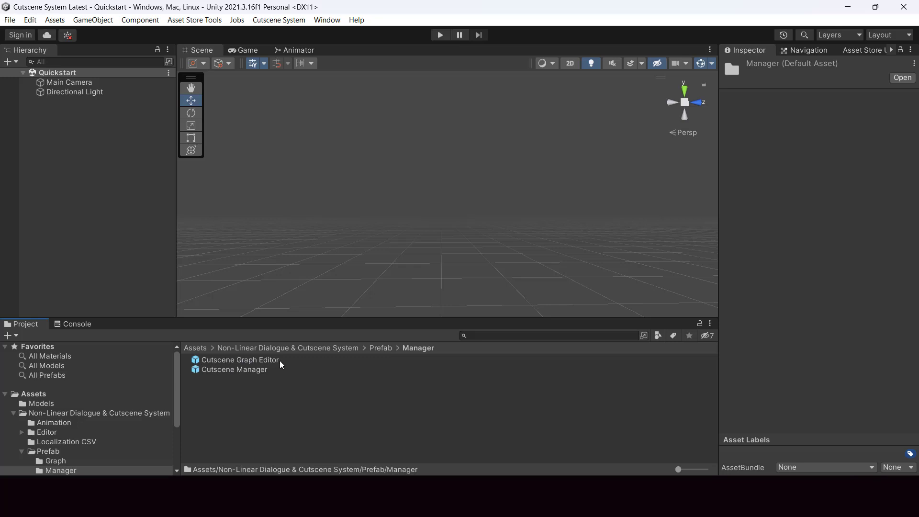
left_click(249, 363)
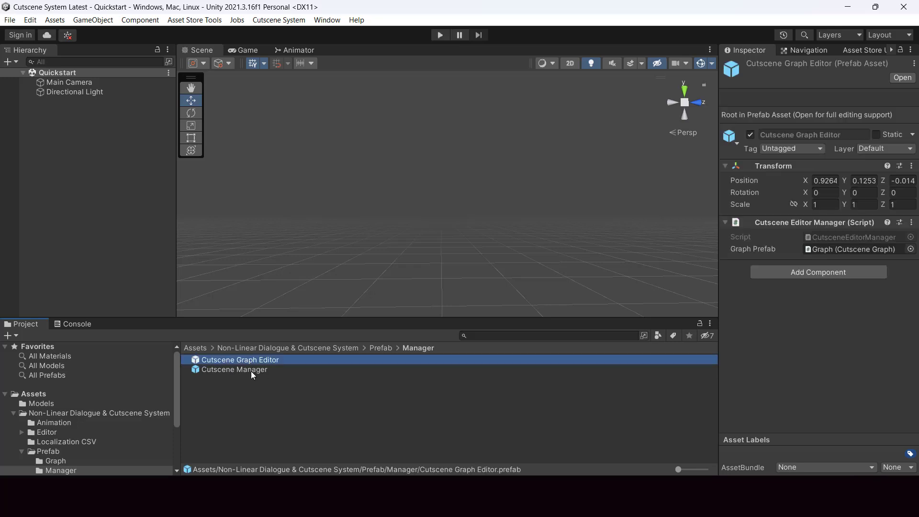
left_click(251, 372, "shift")
left_click(108, 189)
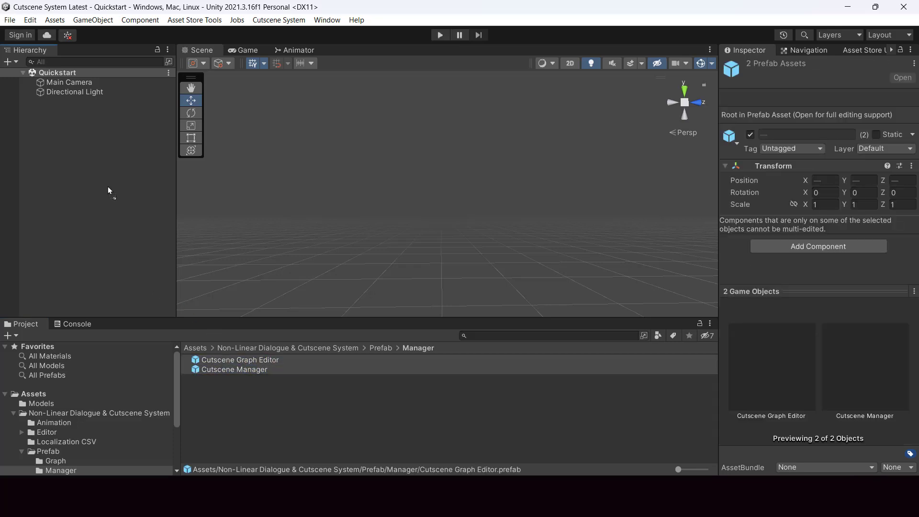
left_click_drag(108, 187, 108, 187)
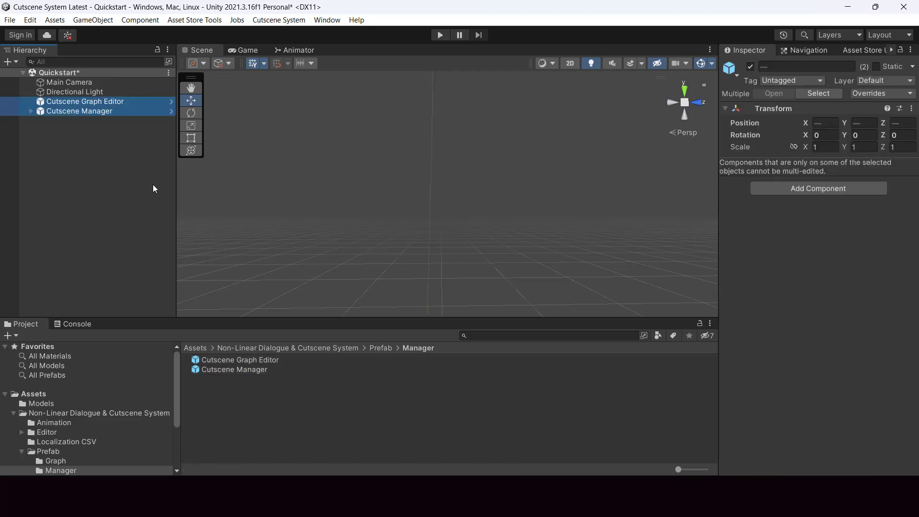
left_click(94, 162)
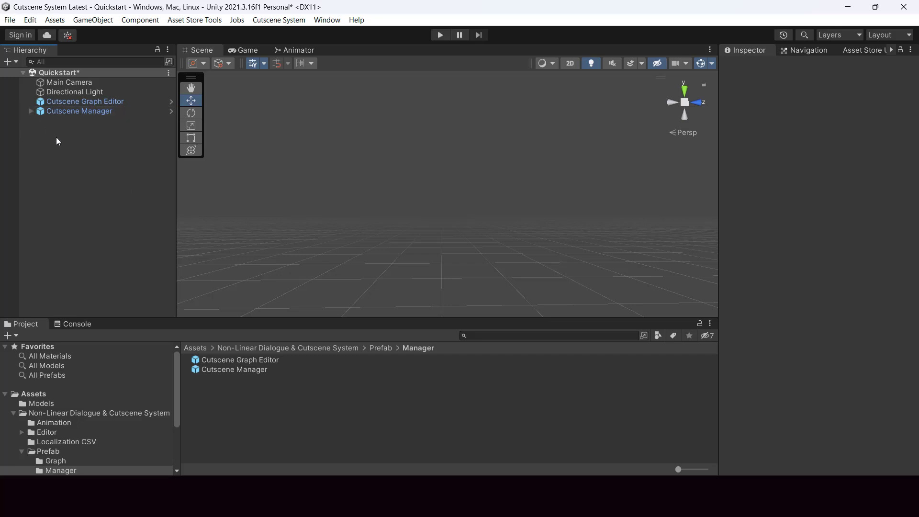
Activate the Canvas object inside Cutscene Manager.
left_click(31, 112)
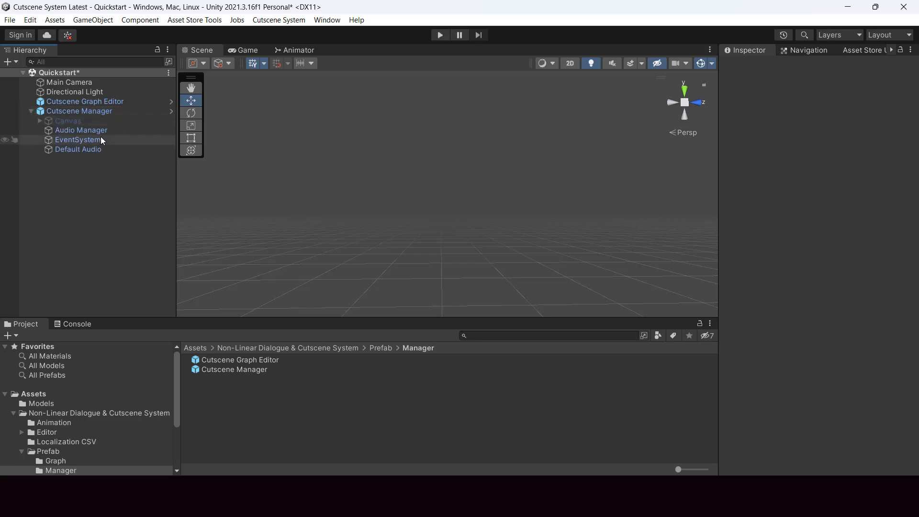
left_click(64, 123)
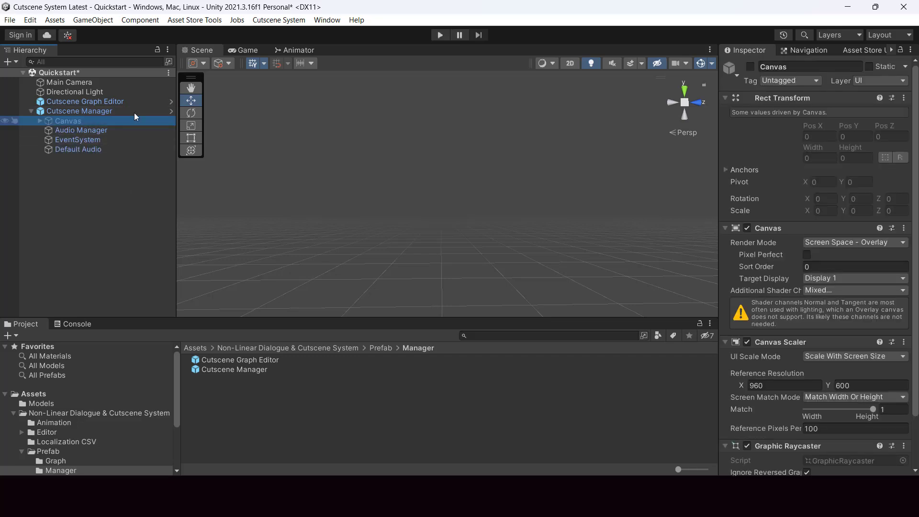
left_click(751, 67)
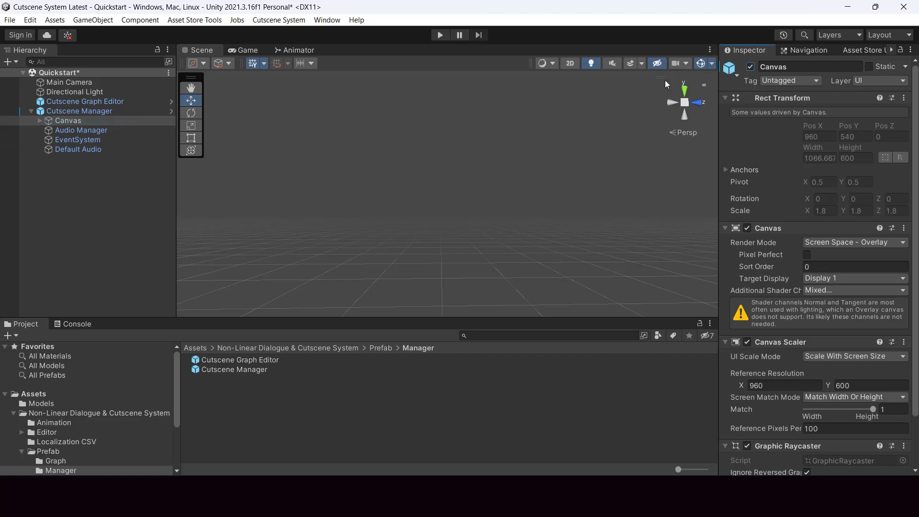
Activate DialogueTextBG under the Canvas and inspect its layout in 2D along with its image and animator settings.
left_click(41, 120)
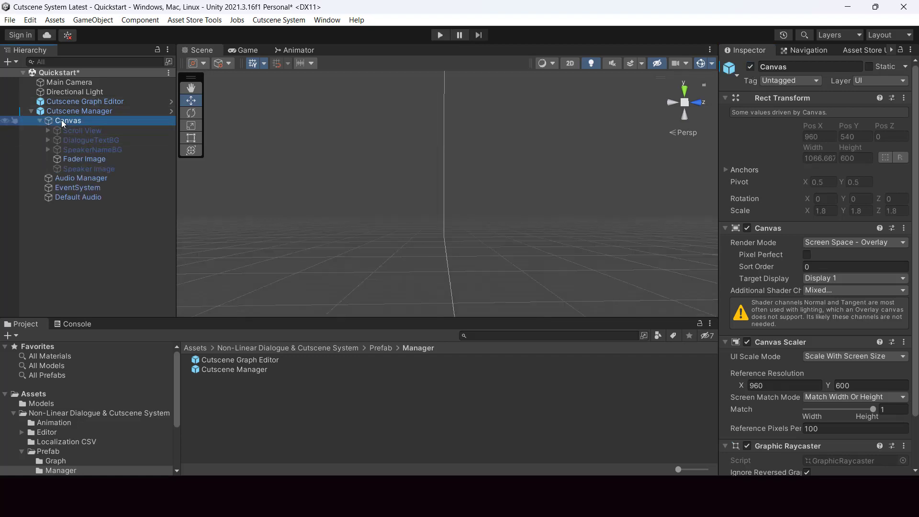
left_click(83, 139)
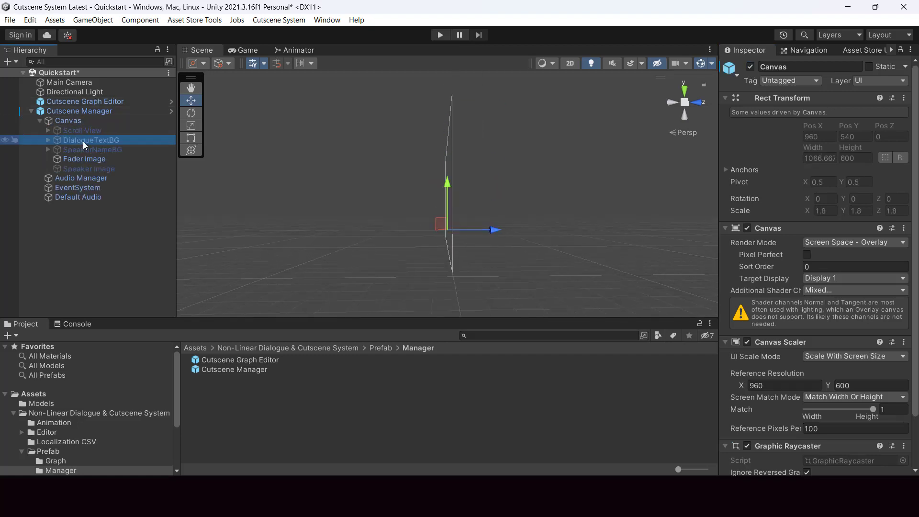
left_click(751, 66)
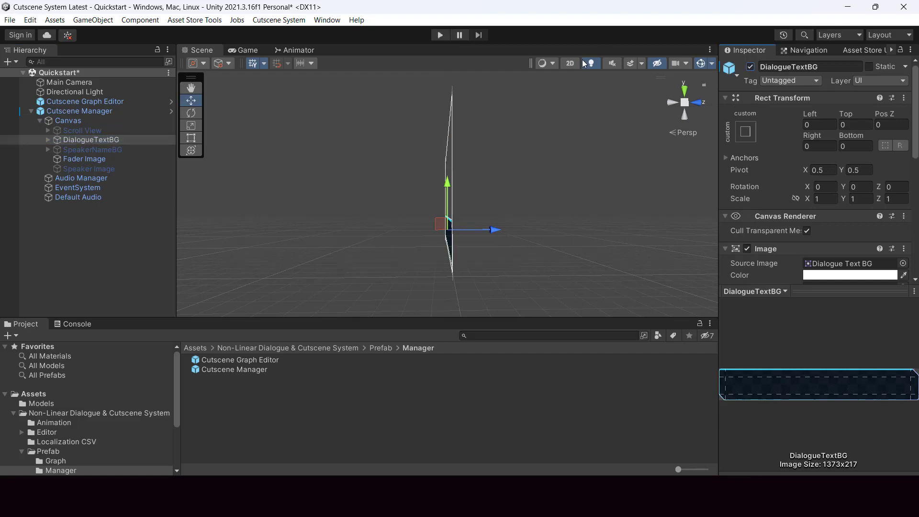
left_click(570, 64)
key("t")
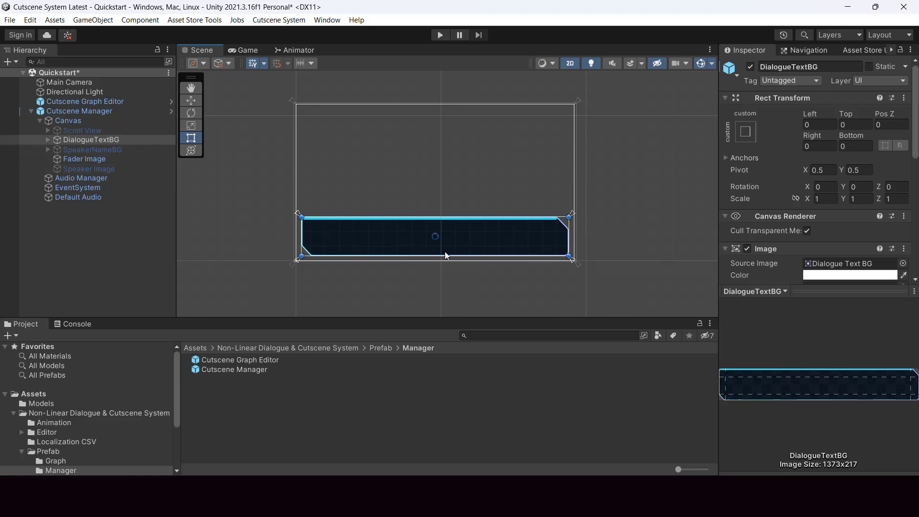
left_click(511, 235)
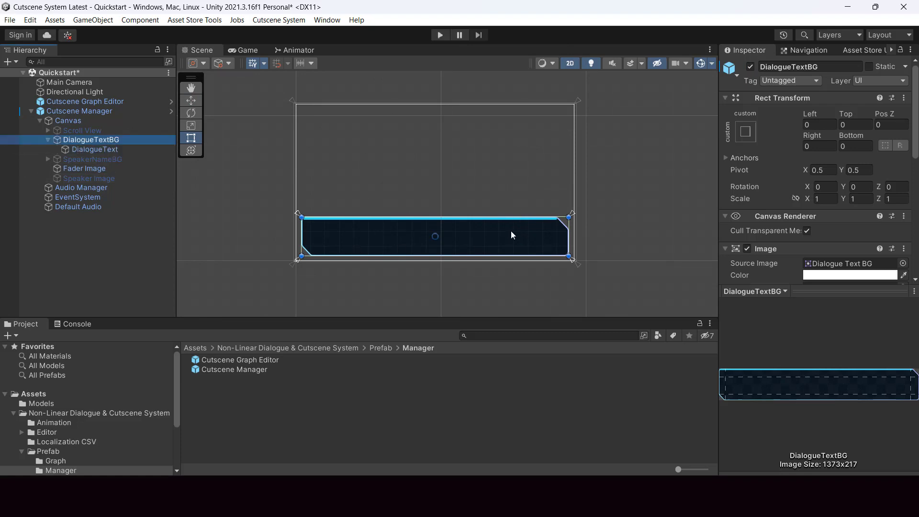
left_click_drag(824, 290, 823, 378)
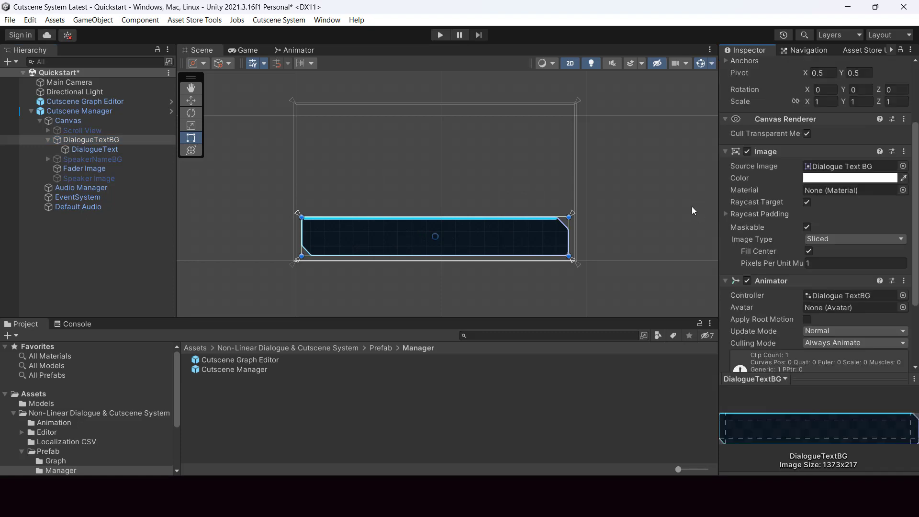
Deactivate DialogueTextBG and the Canvas again and collapse the Cutscene Manager hierarchy.
left_click(412, 156)
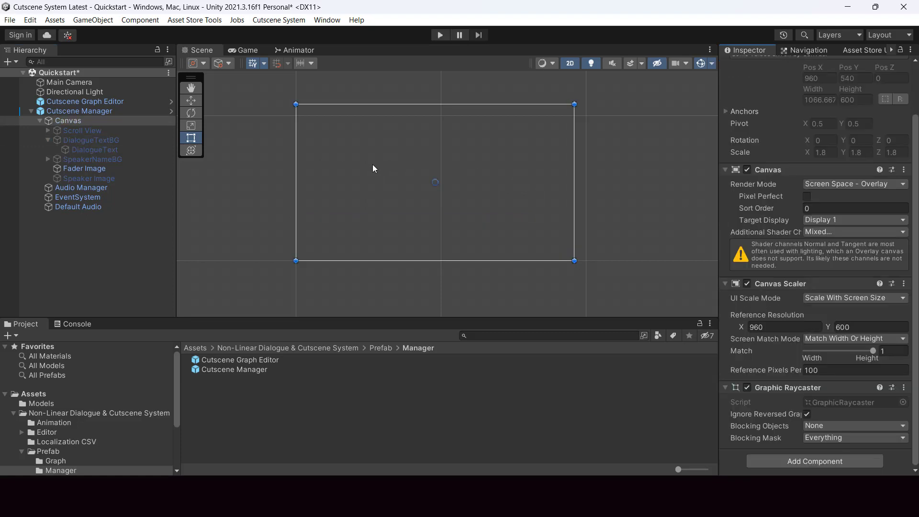
left_click(93, 140)
left_click(44, 121)
left_click(40, 122)
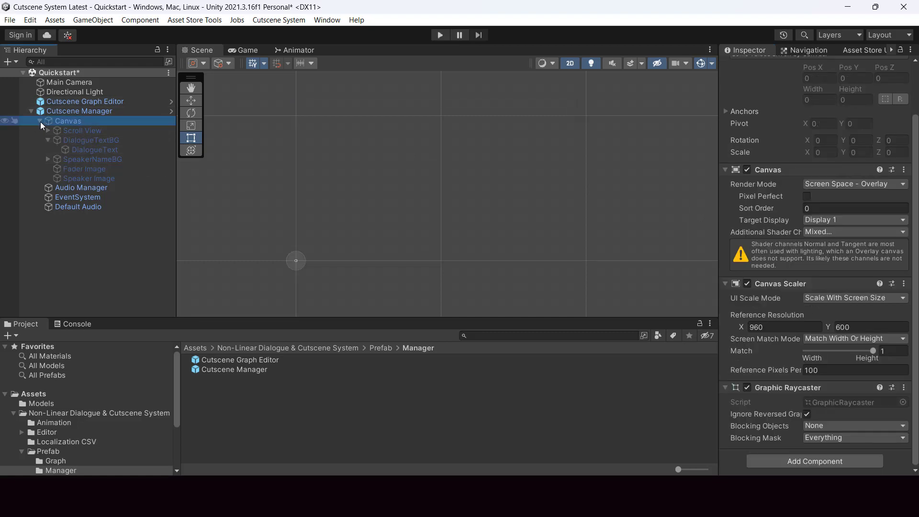
left_click(30, 111)
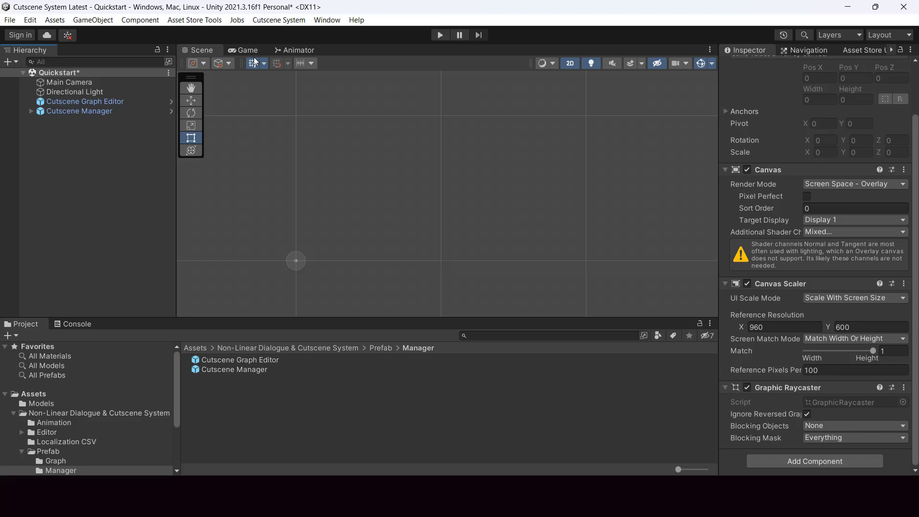
Open the Cutscene Editor window and dock it between the Scene and Game views.
left_click(278, 21)
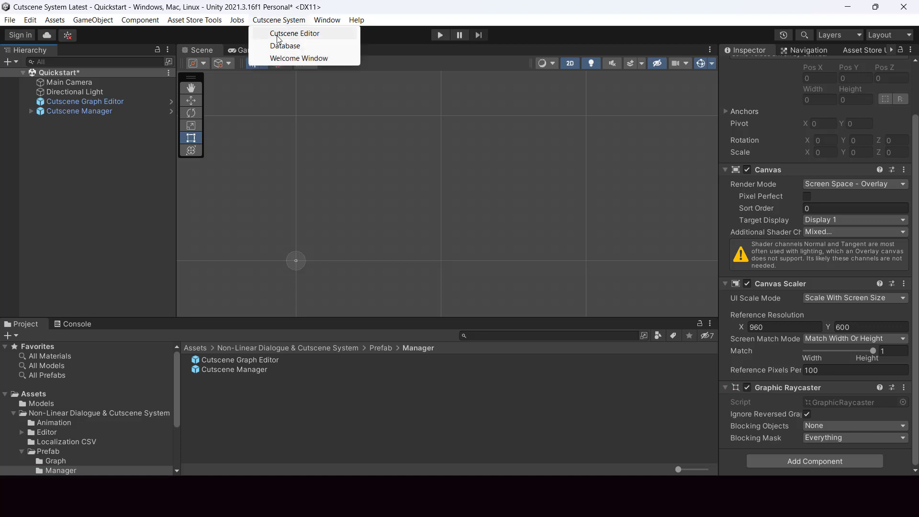
left_click(293, 35)
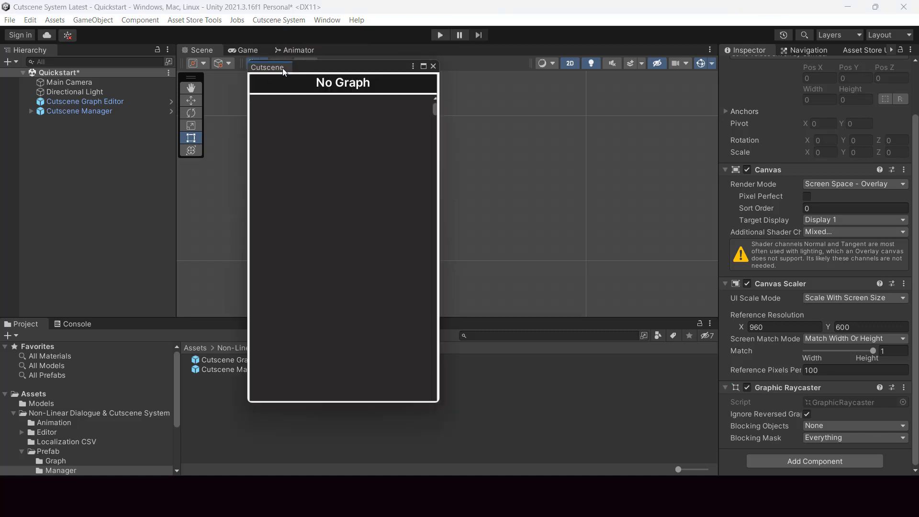
left_click_drag(279, 68, 249, 51)
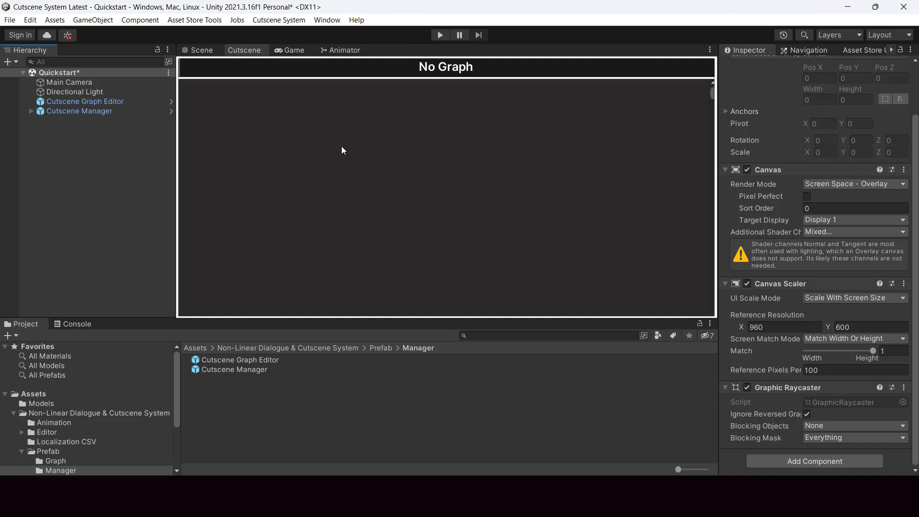
Create a cutscene graph named "Sample Cutscene" and move its Start node slightly lower on the canvas.
right_click(335, 119)
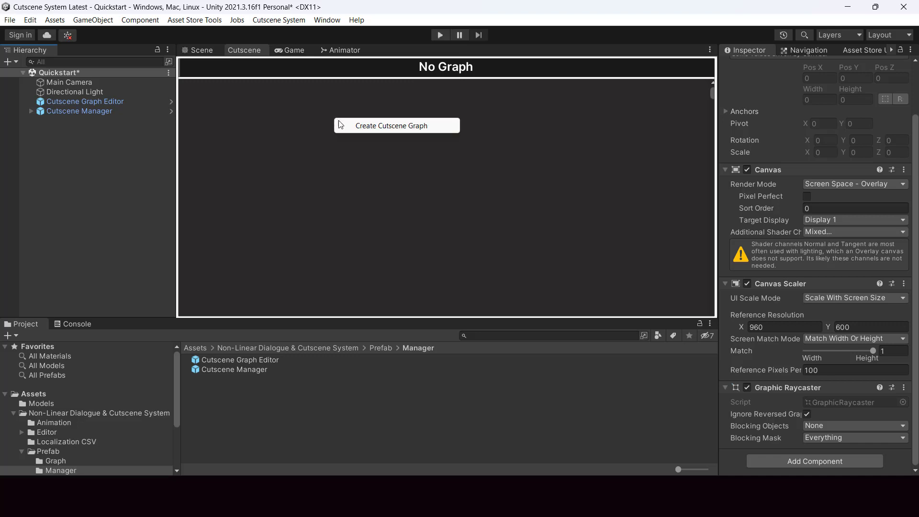
left_click(395, 127)
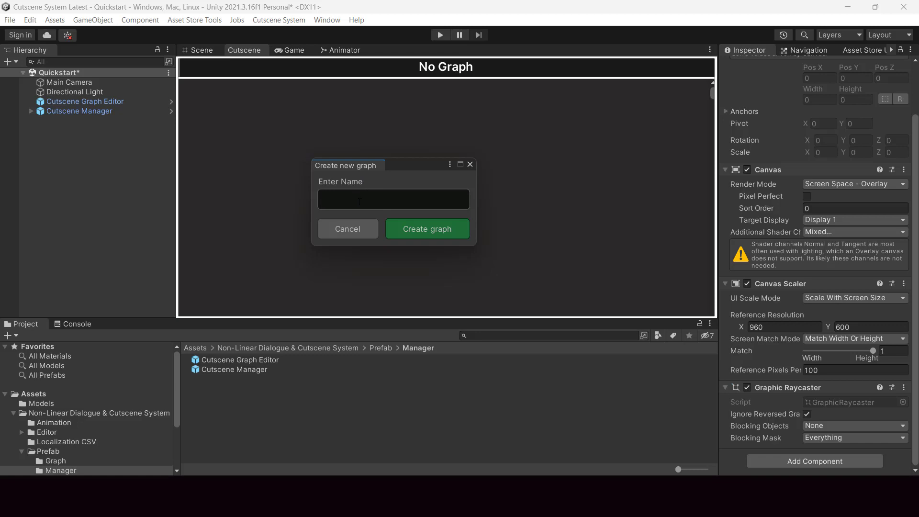
type("Sample Cutscene")
left_click(433, 234)
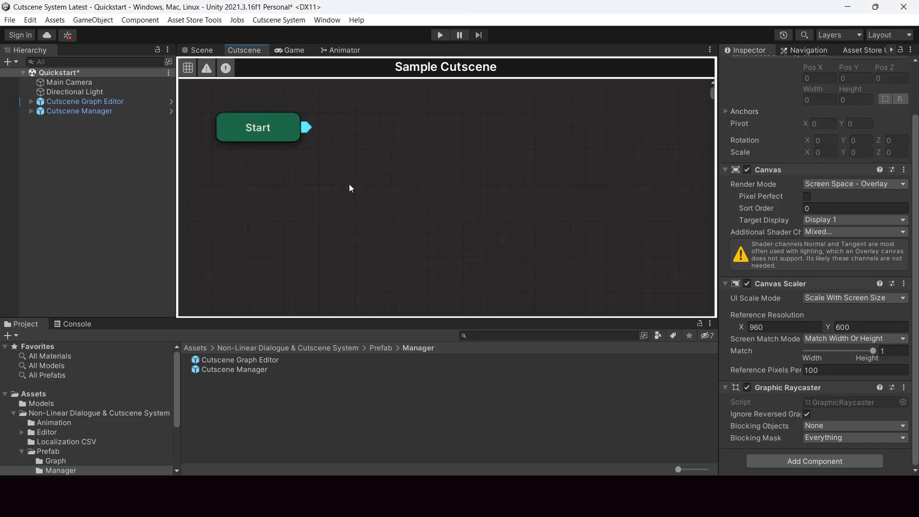
left_click_drag(271, 130, 286, 174)
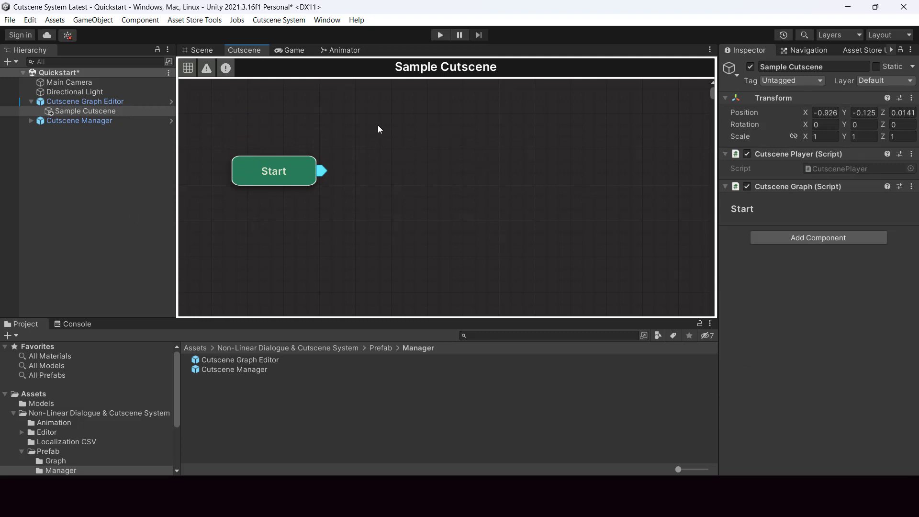
left_click(344, 51)
scroll(510, 209, "down", 3)
scroll(515, 197, "up", 2)
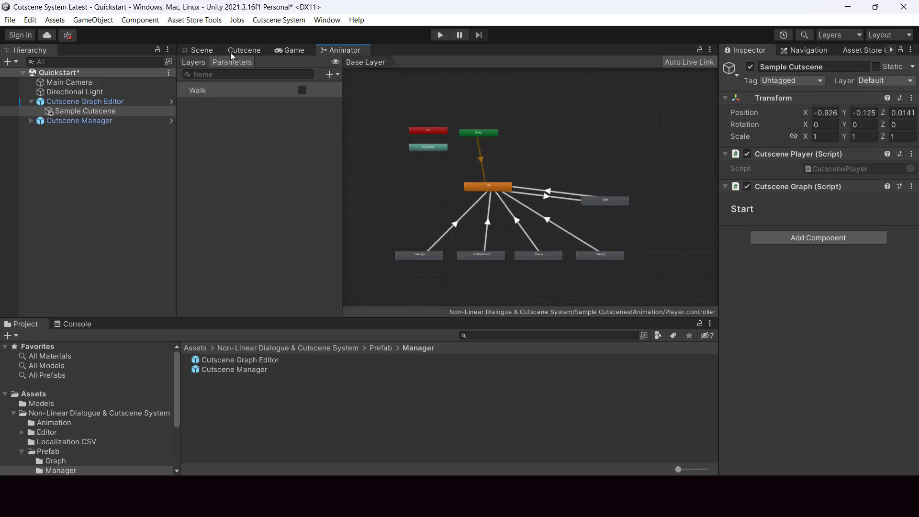
left_click(235, 49)
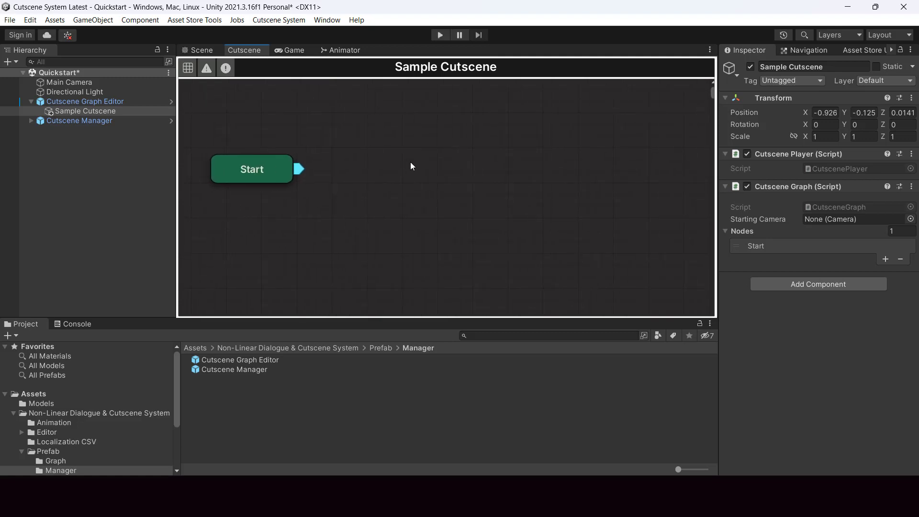
Create a Dialogue node beside the Start node and connect Start's output to the Dialogue node's input.
right_click(386, 120)
mouse_move(423, 184)
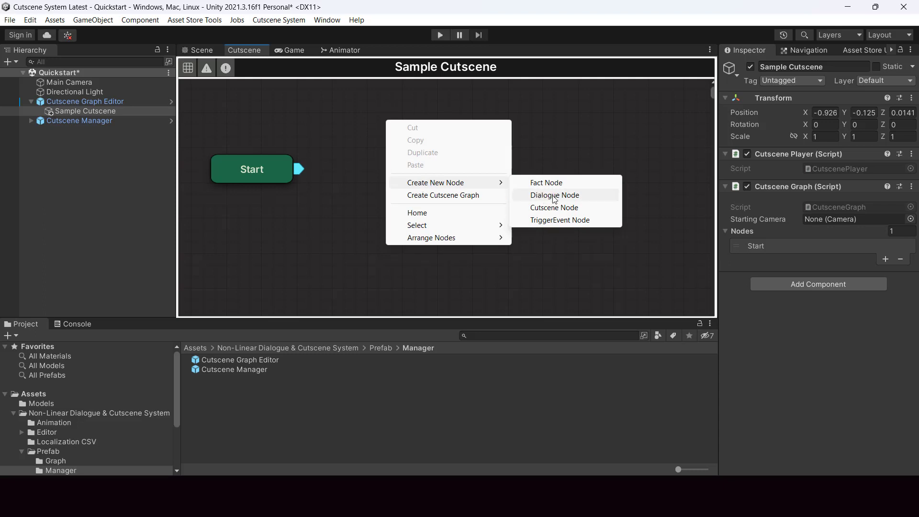
left_click(567, 195)
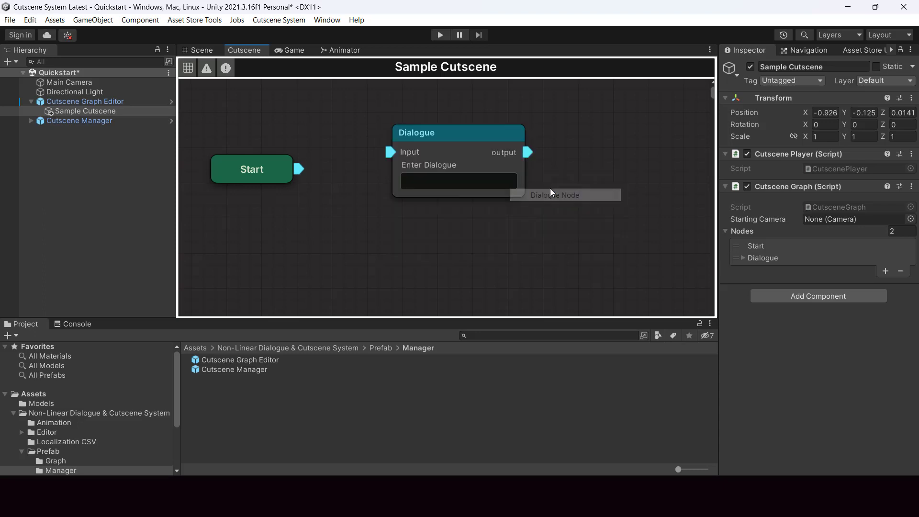
left_click(470, 137)
left_click_drag(467, 141, 464, 147)
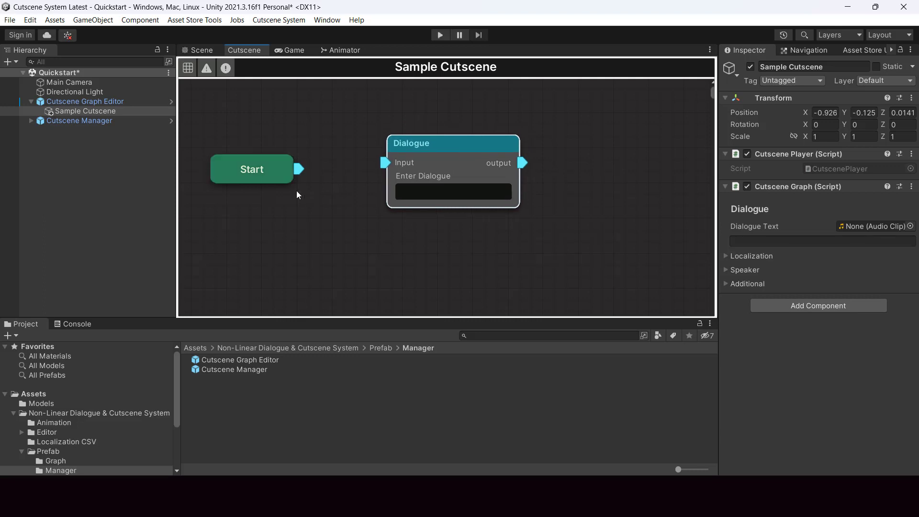
left_click_drag(302, 170, 410, 151)
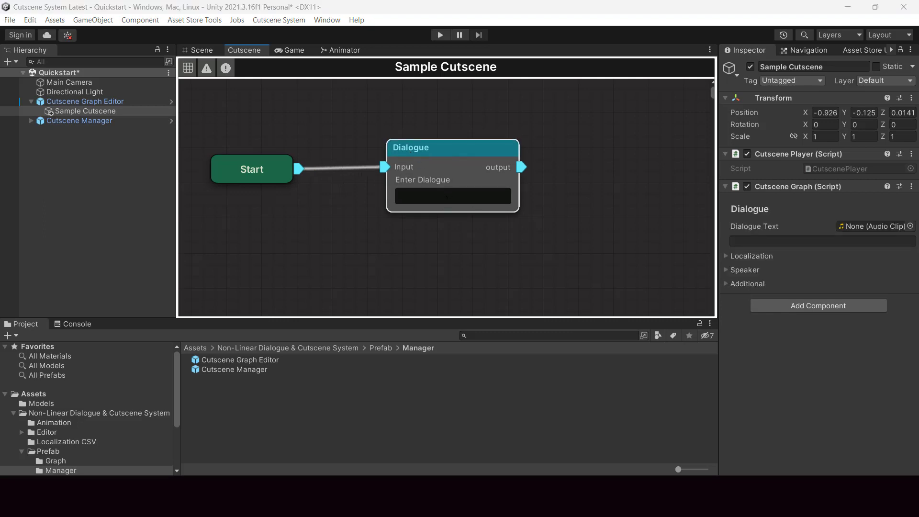
Enter "How are you doing?" as the Dialogue node's text.
left_click(438, 196)
type("H")
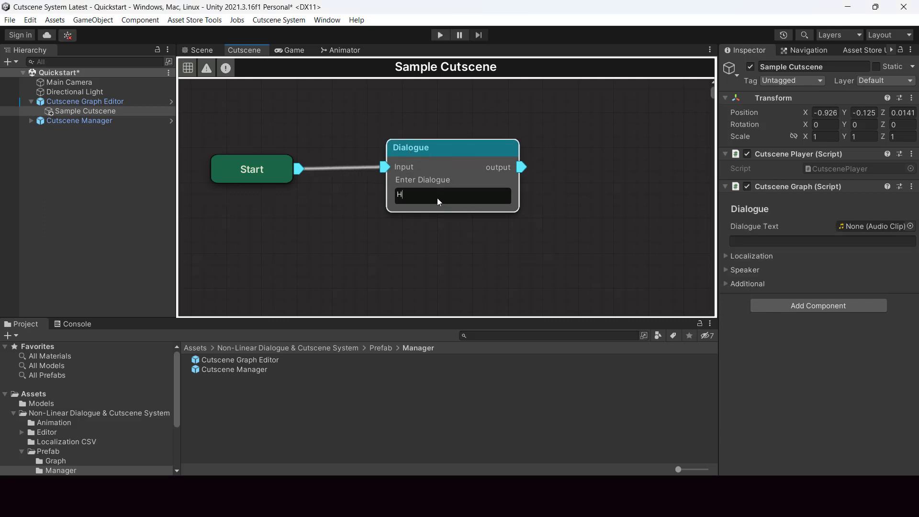
type("ow are you doing?")
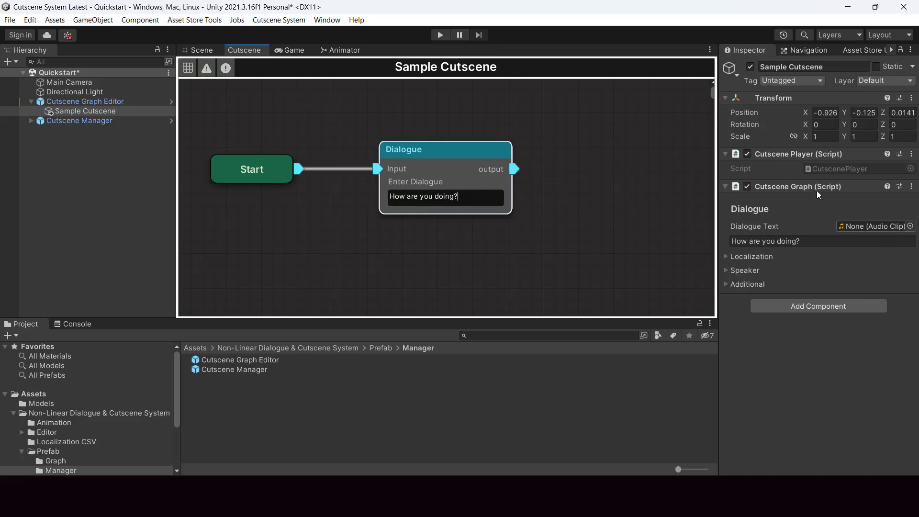
Examine the Dialogue node's properties, including its text and audio clip fields and the Localization, Speaker and Additional settings.
left_click(838, 241)
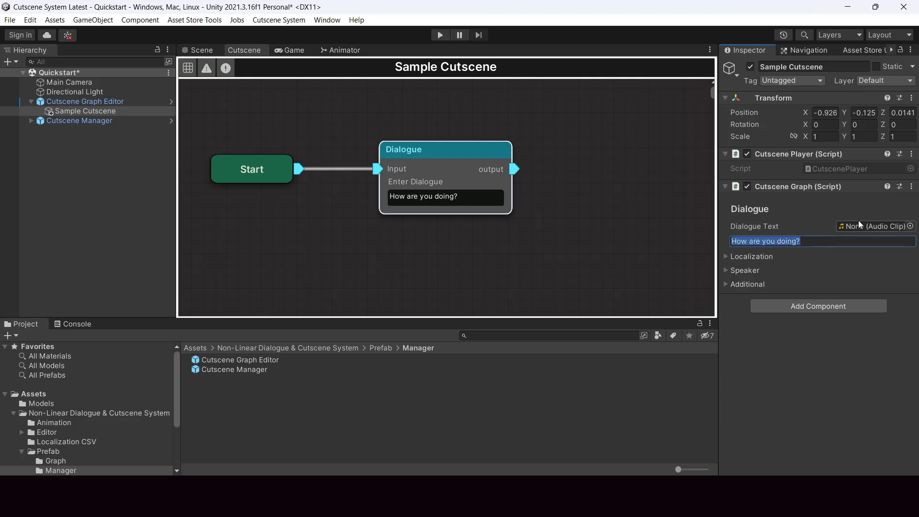
left_click(817, 235)
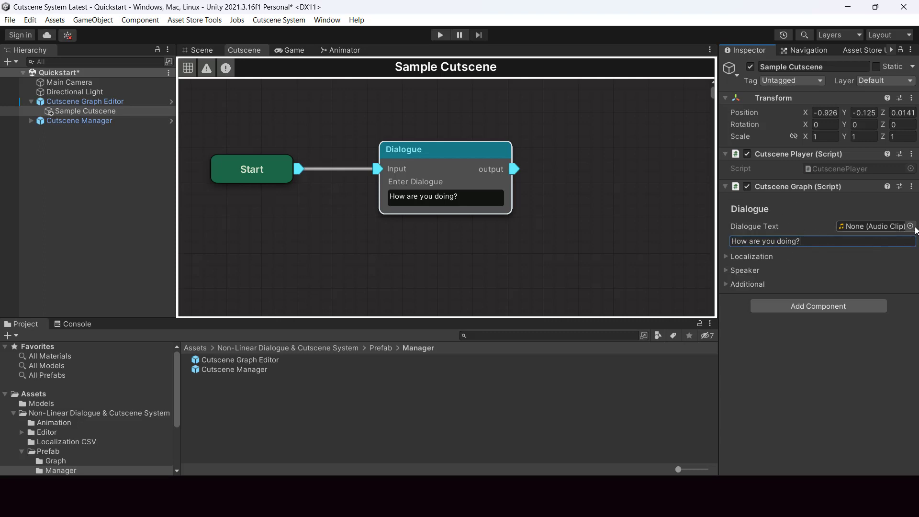
left_click(729, 256)
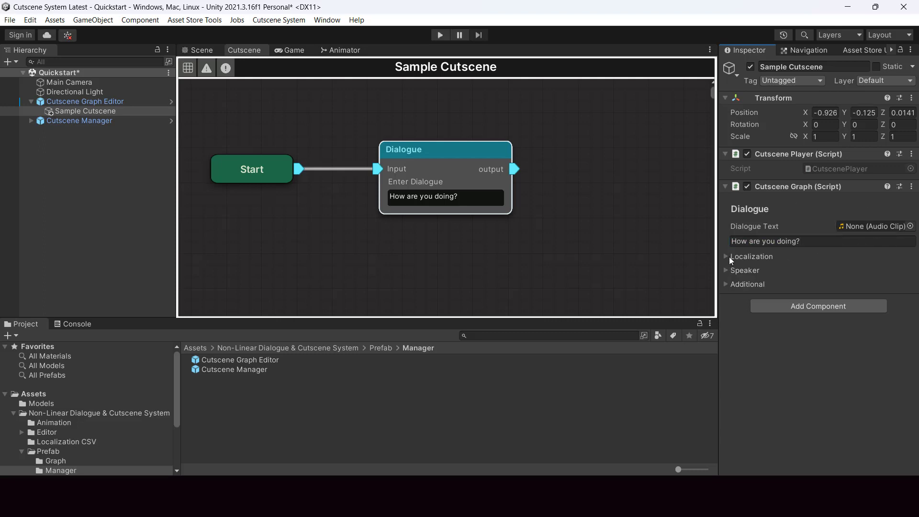
left_click(728, 254)
left_click(734, 271)
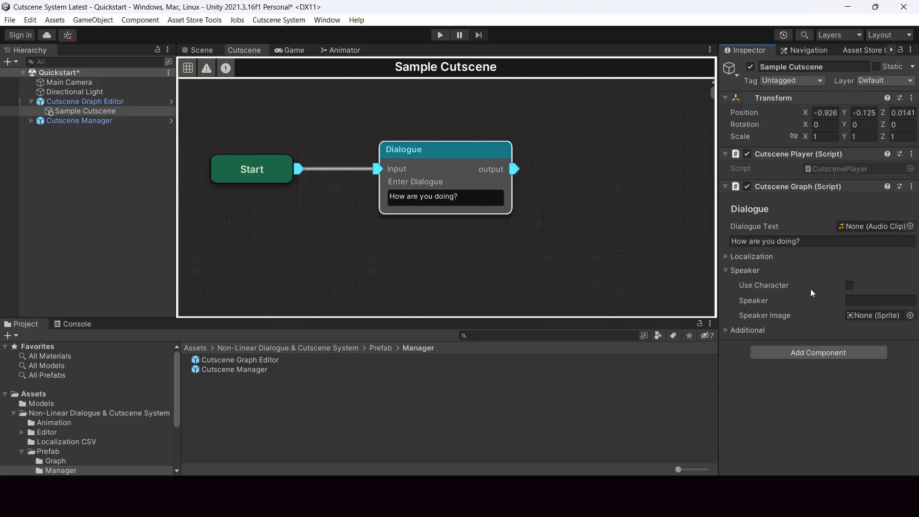
left_click(727, 270)
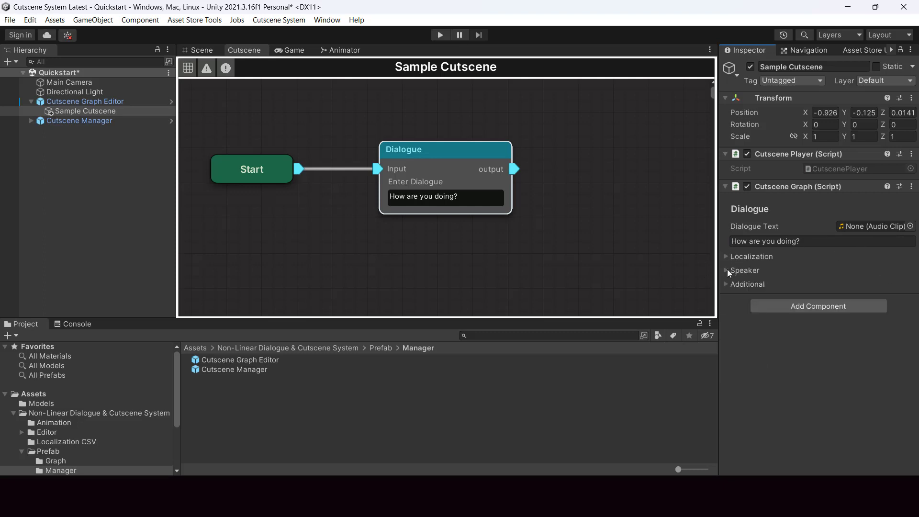
left_click(726, 285)
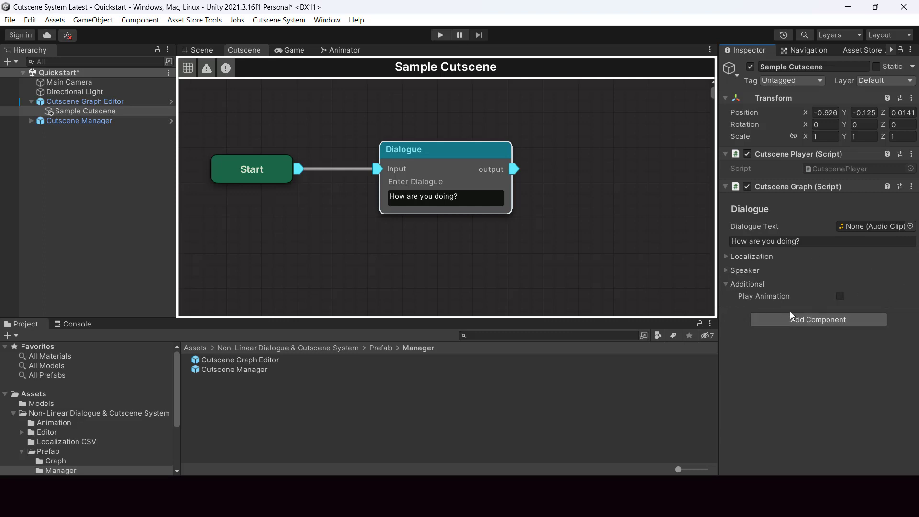
left_click(728, 283)
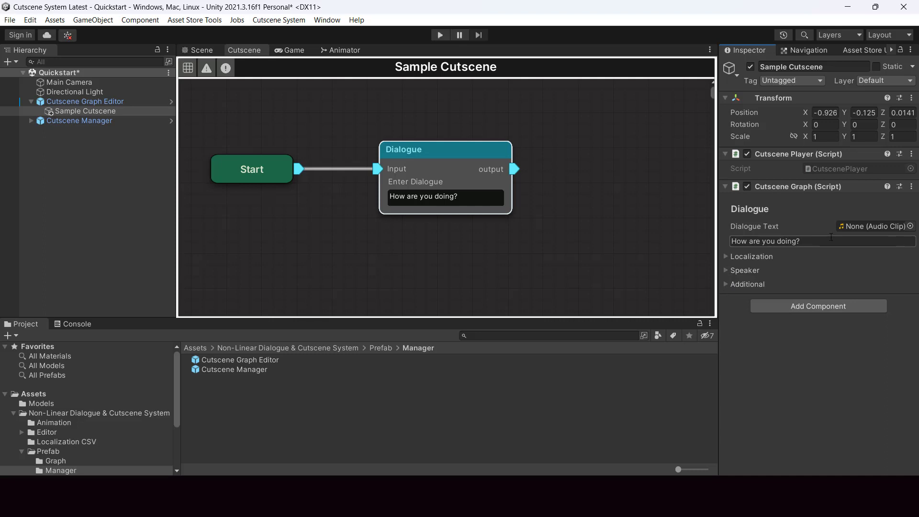
left_click(763, 239)
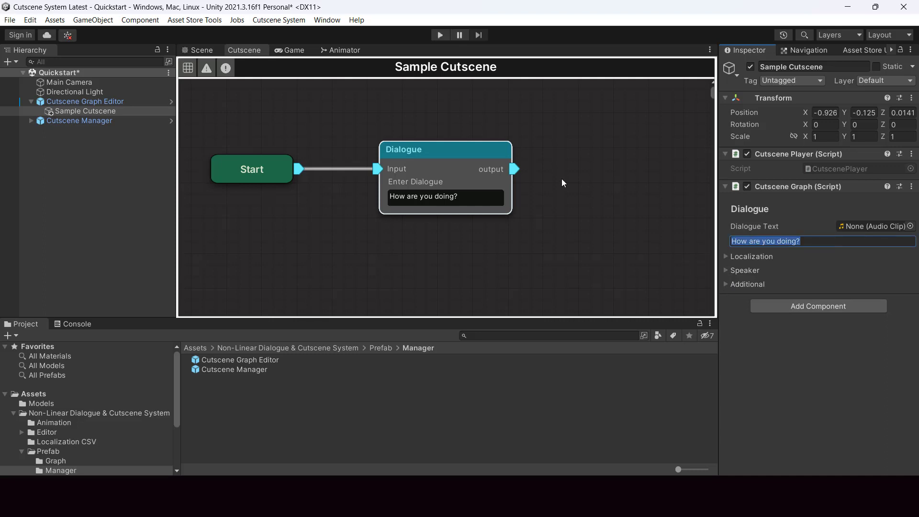
left_click(562, 160)
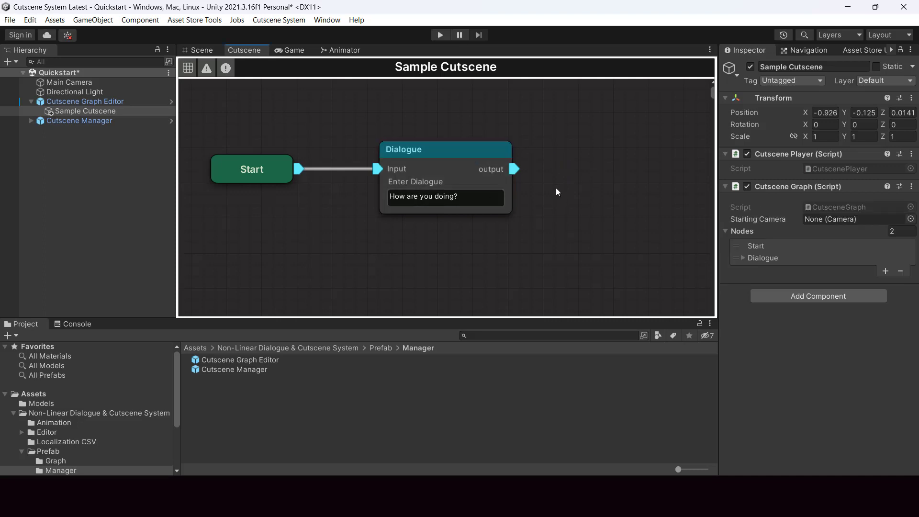
Add three Choice nodes to the "How are you doing?" Dialogue node.
scroll(555, 188, "down", 2)
middle_click_drag(515, 213, 478, 225)
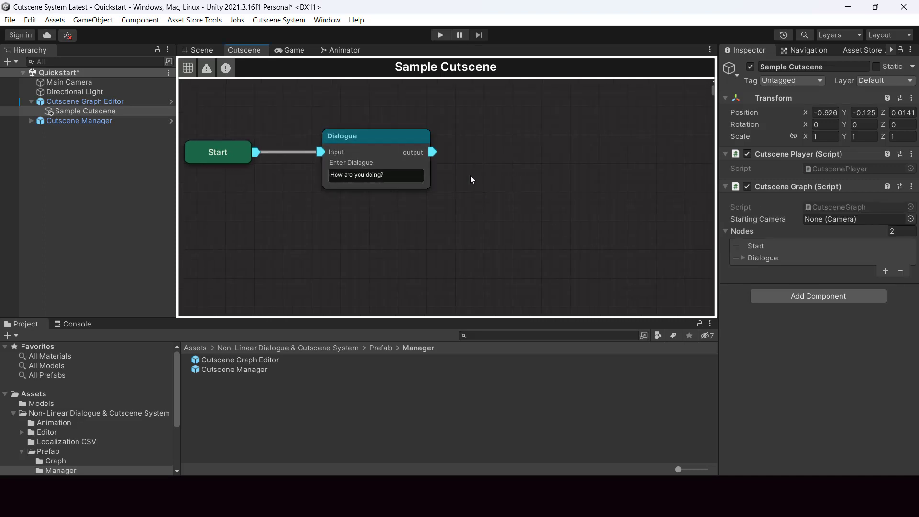
middle_click_drag(470, 175, 481, 186)
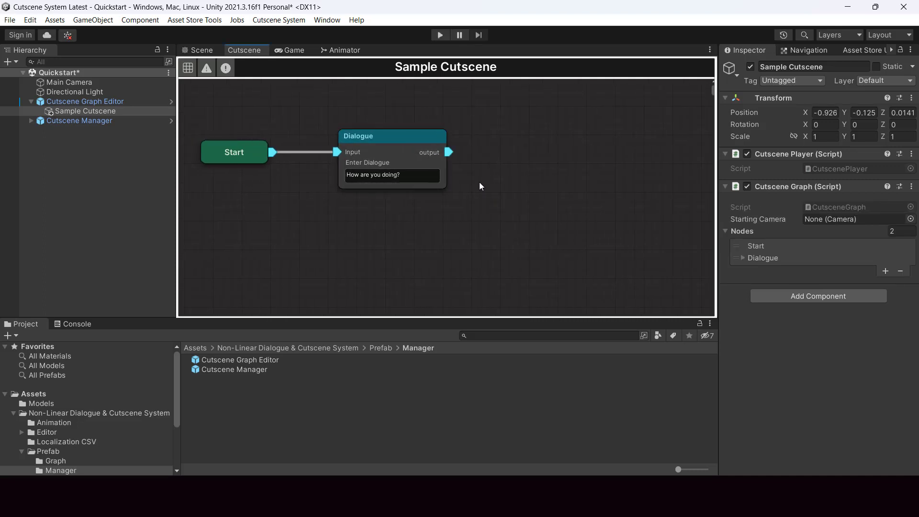
right_click(411, 151)
left_click(406, 149)
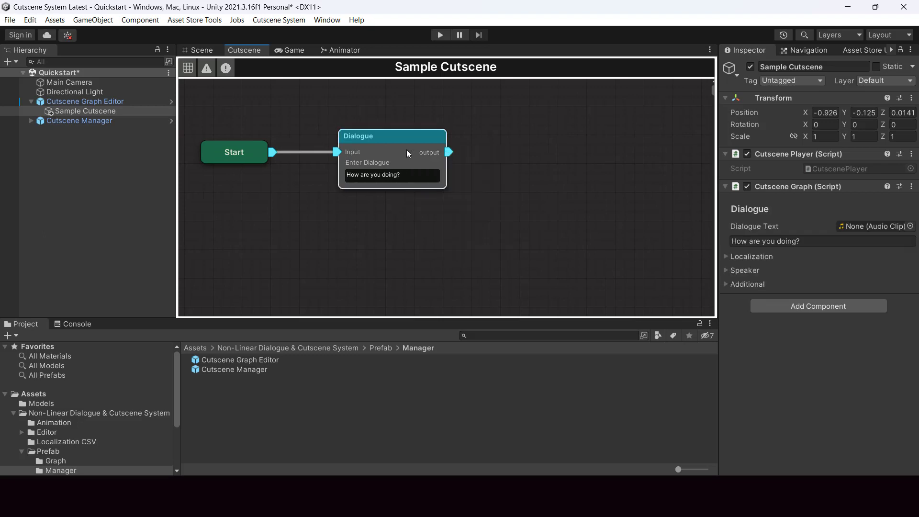
right_click(407, 149)
mouse_move(464, 233)
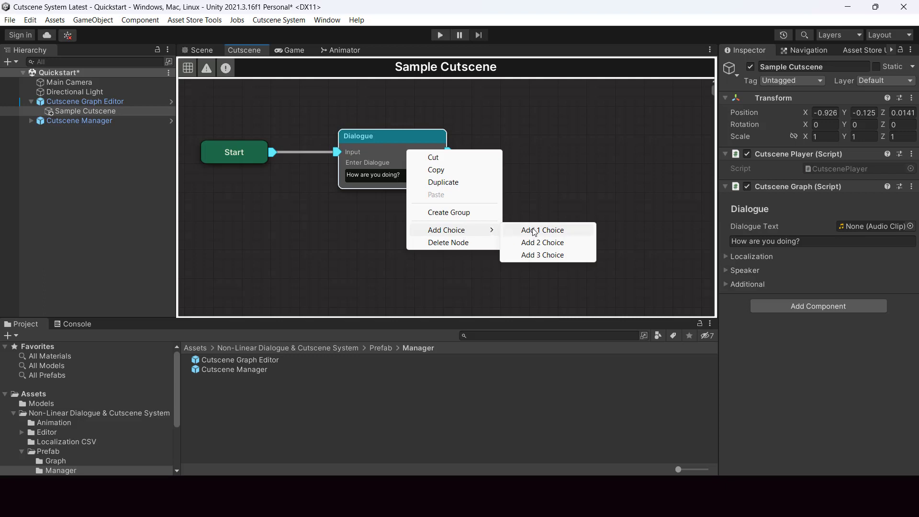
left_click(551, 255)
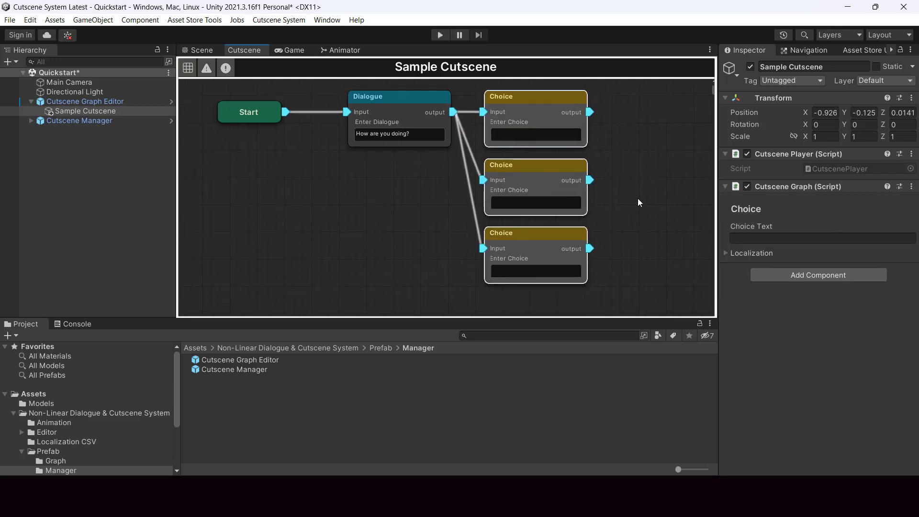
Enter "I'm good!", "Not so good!" and "None of your business!" as the texts of the three Choice nodes, from the upper one down.
left_click(524, 127)
type("I'm good!")
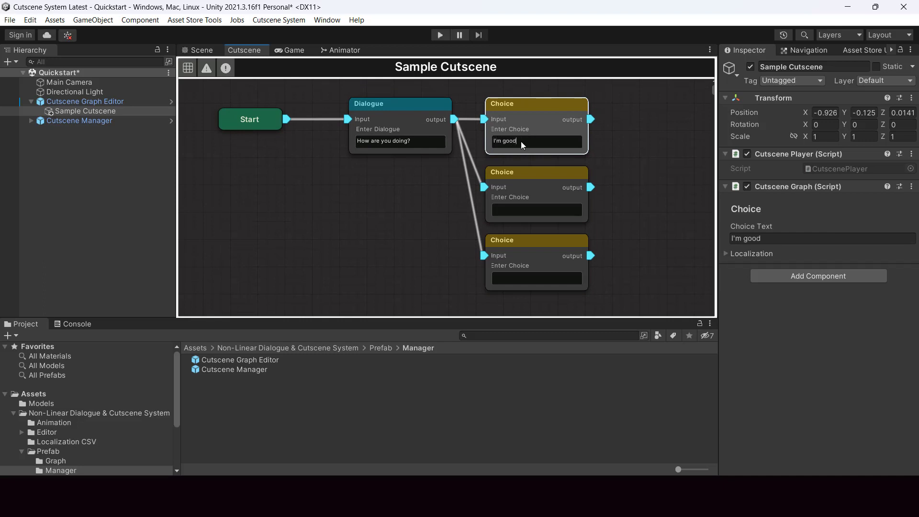
left_click(513, 205)
type("Not so good!")
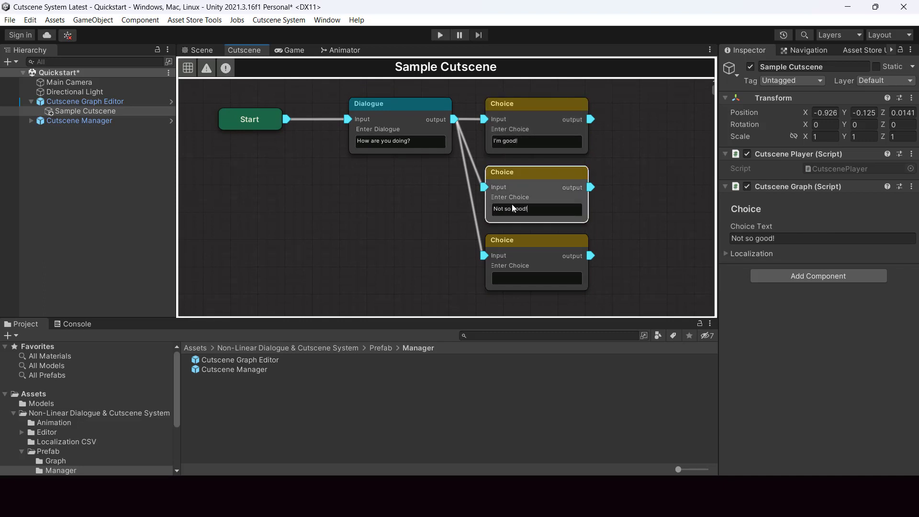
left_click(537, 277)
type("None of ")
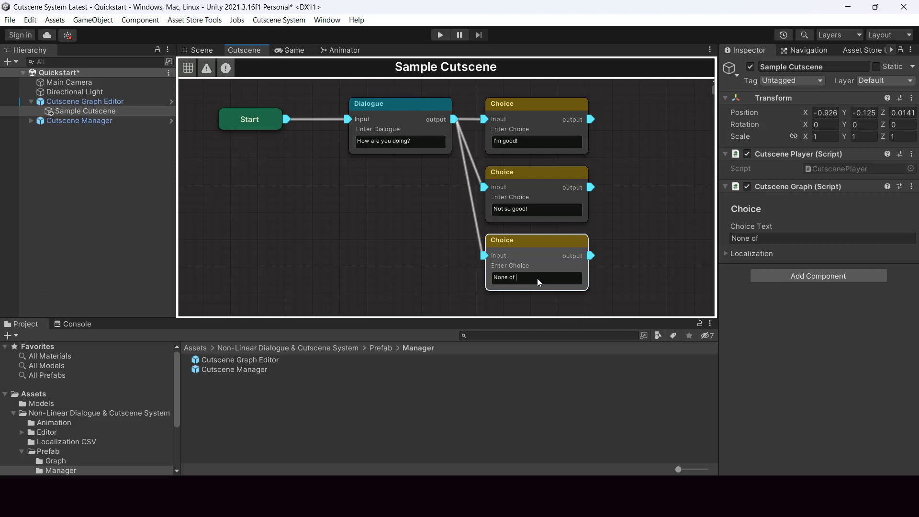
type("your business!")
Create a Dialogue node reading "That's great" beside the "I'm good!" choice and connect that choice's output to its input.
middle_click_drag(657, 206, 532, 208)
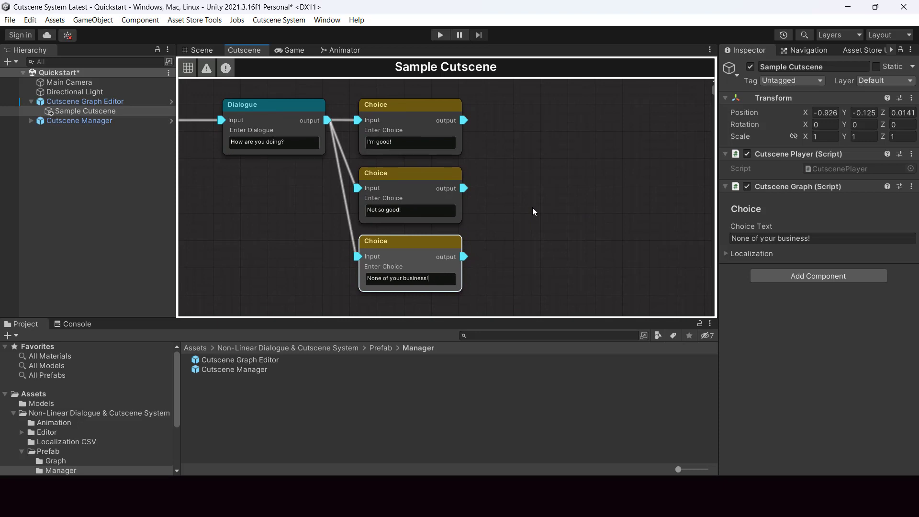
left_click(521, 113)
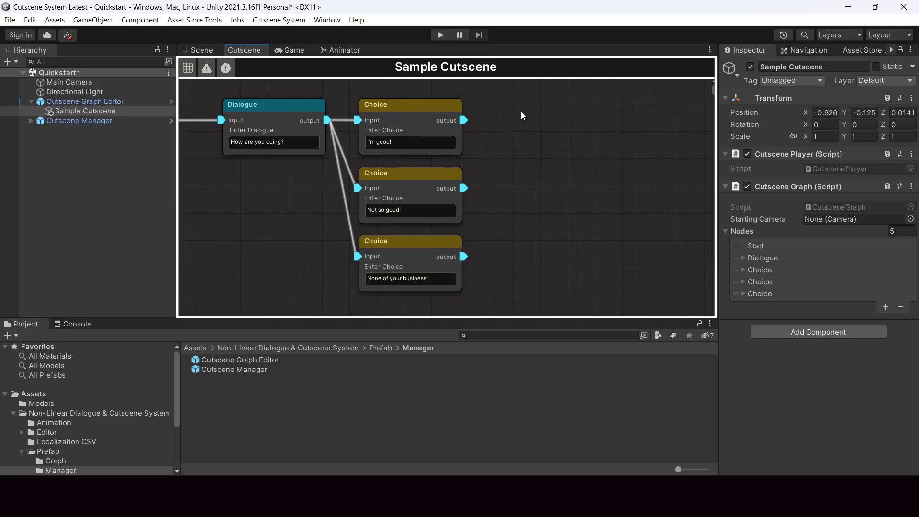
right_click(521, 113)
mouse_move(569, 176)
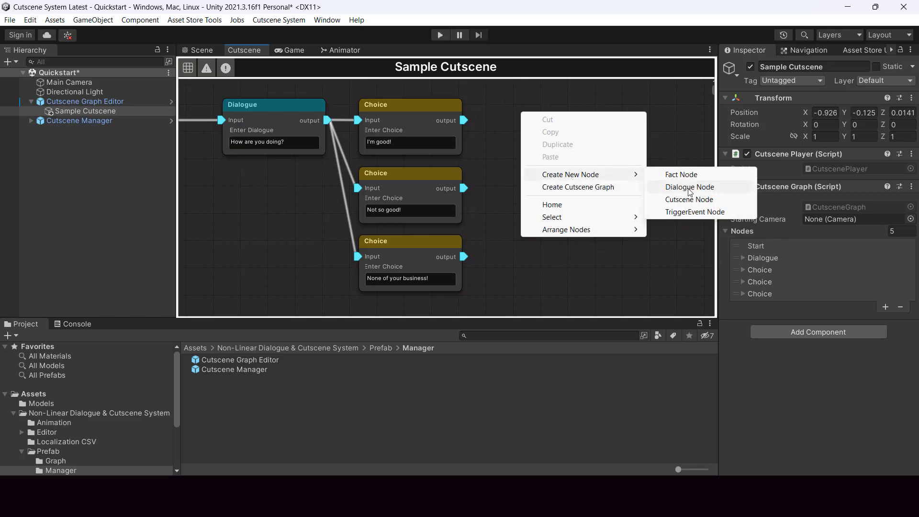
left_click(667, 187)
left_click_drag(578, 122, 571, 104)
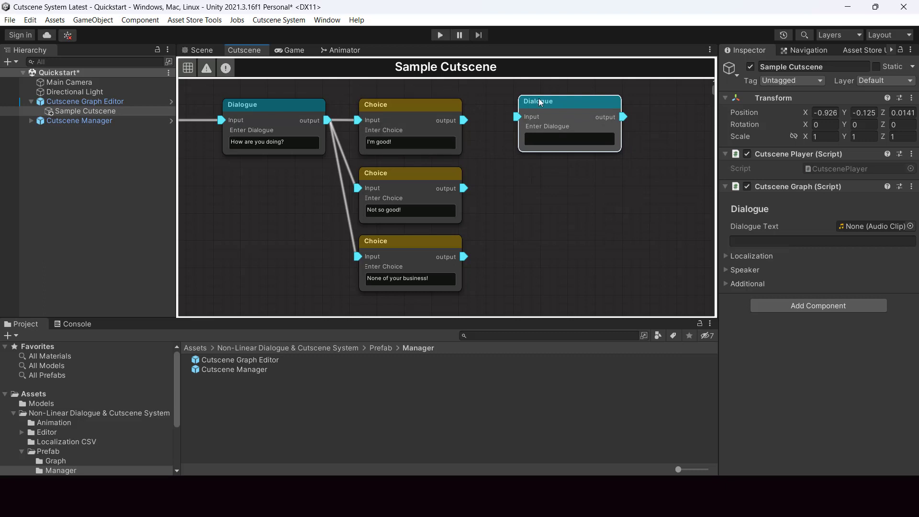
left_click_drag(575, 97, 573, 100)
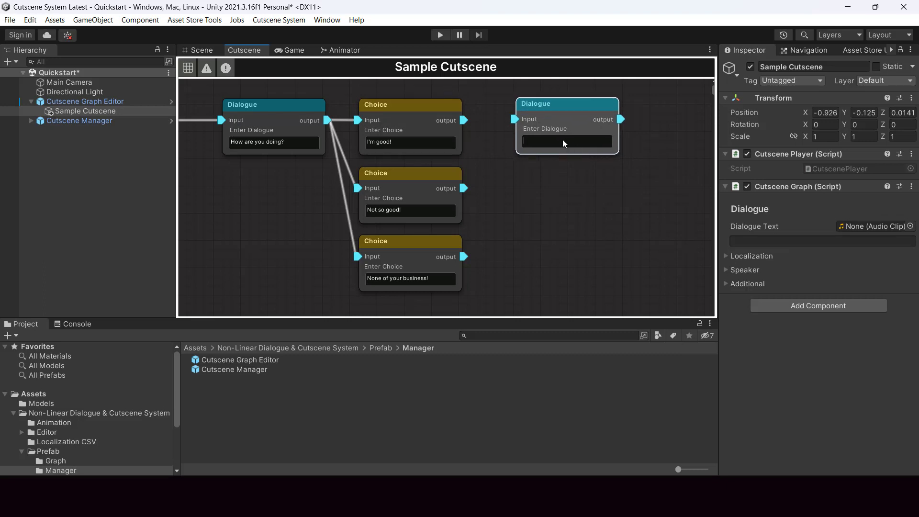
type("That's great")
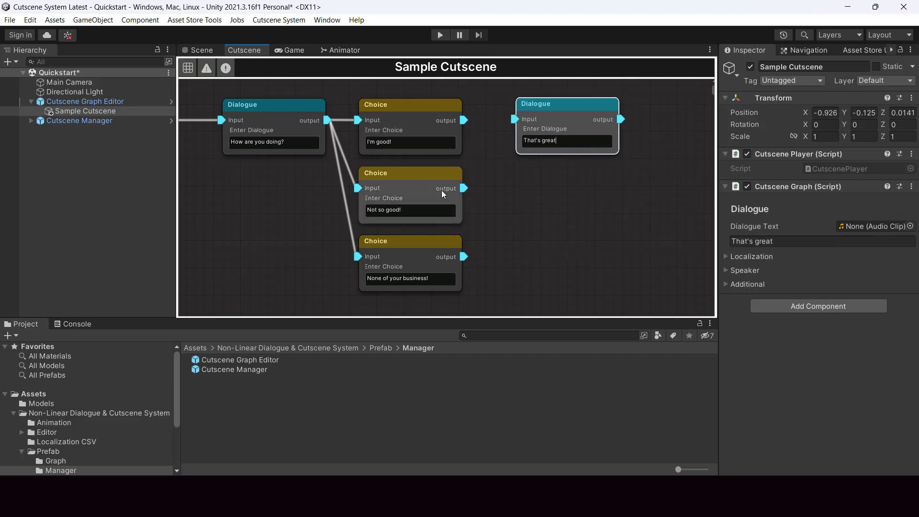
left_click_drag(465, 121, 514, 120)
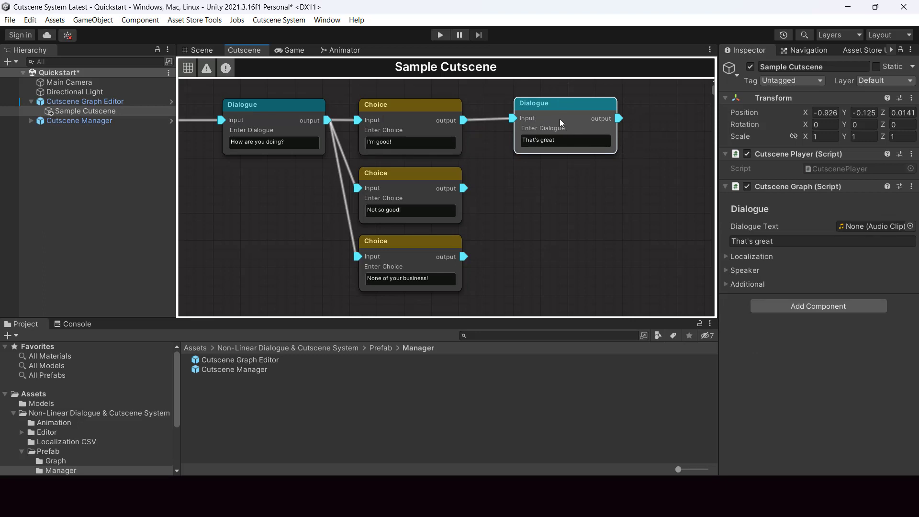
Duplicate the "That's great" node below itself with the text "Oh, what happened?" and connect the "Not so good!" choice to it.
key("ctrl+d")
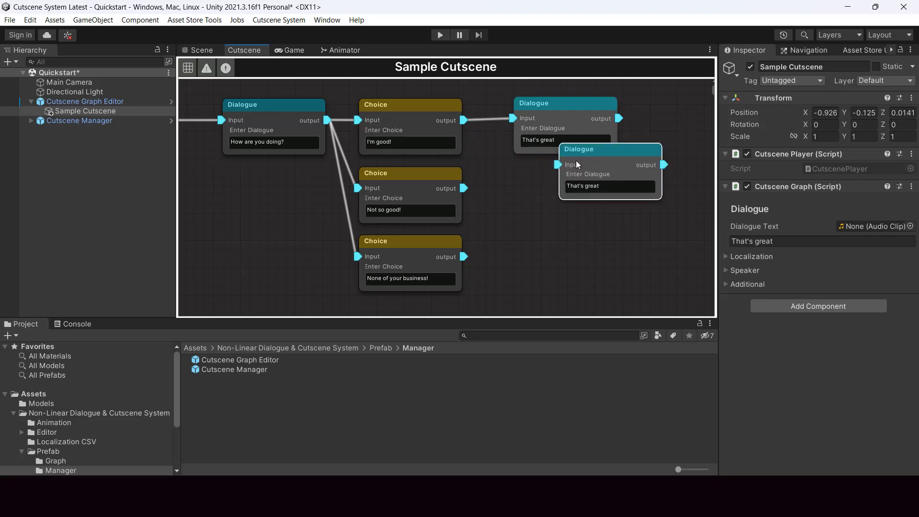
left_click_drag(576, 160, 545, 174)
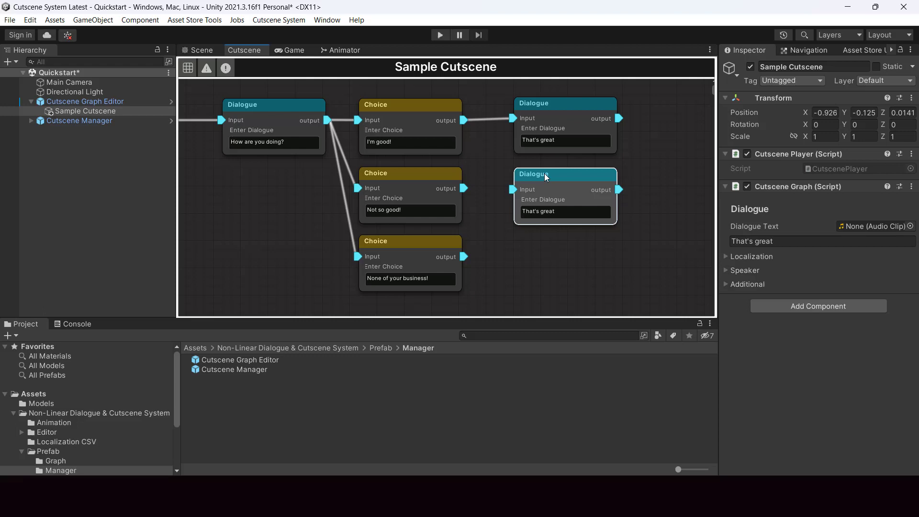
left_click(557, 214)
key("BackSpace")
type("Oh, what happened?")
left_click_drag(464, 189, 513, 190)
Duplicate the "Oh, what happened?" node below itself, reading "Looks like someone is in a bad mood", and connect the "None of your business!" choice to it.
left_click(565, 192)
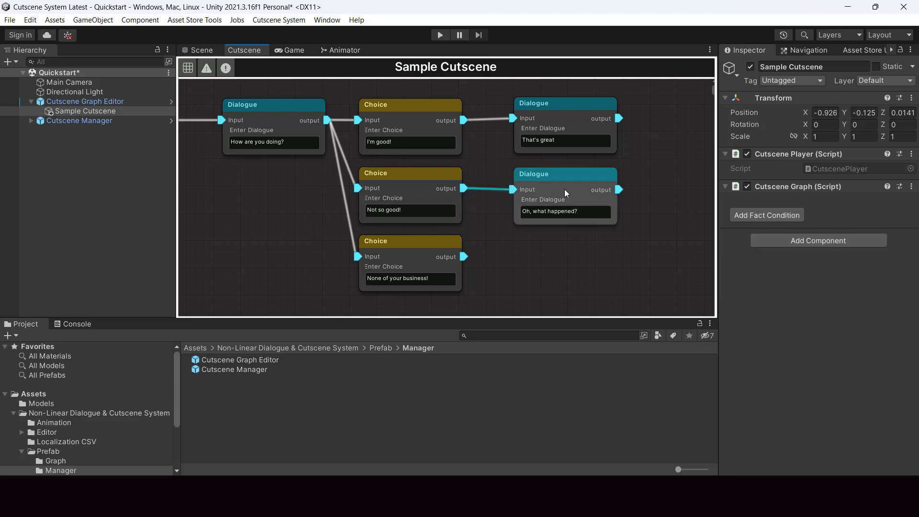
key("ctrl+d")
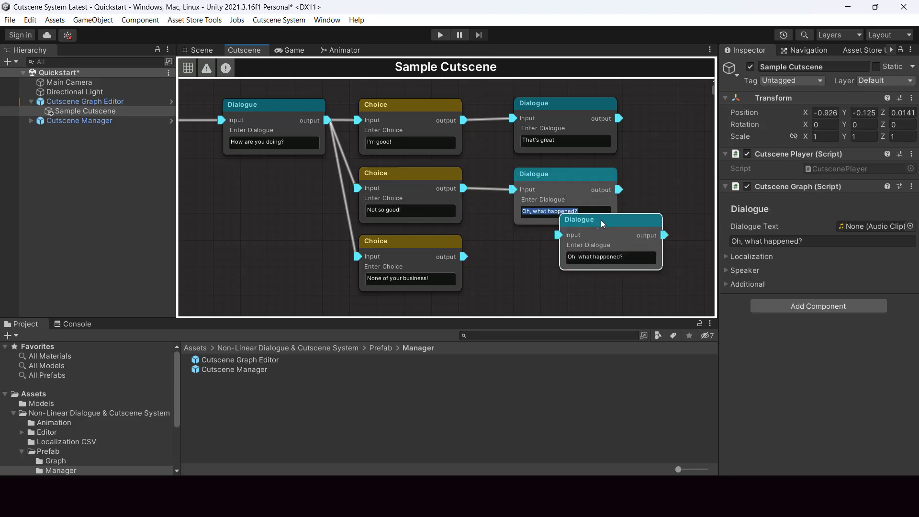
left_click_drag(606, 217, 552, 245)
left_click(573, 280)
type("Loo")
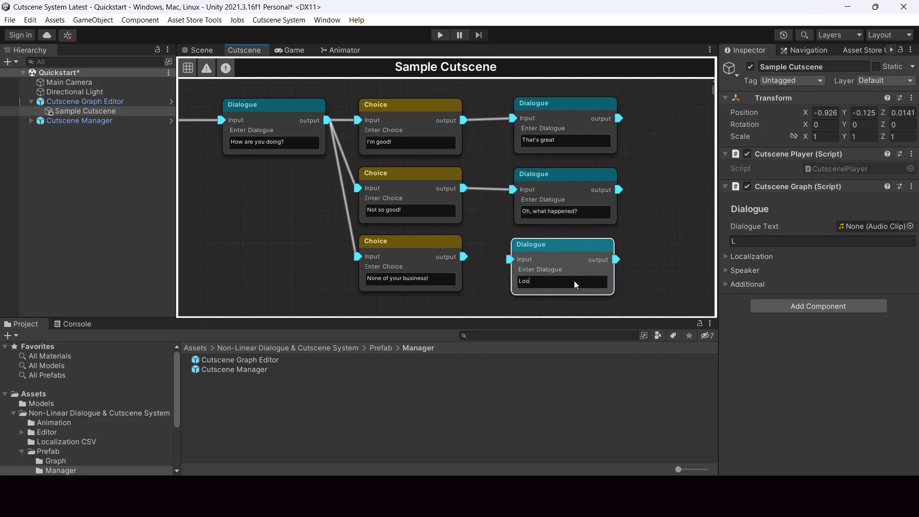
type("ks like someone is in a bad mood")
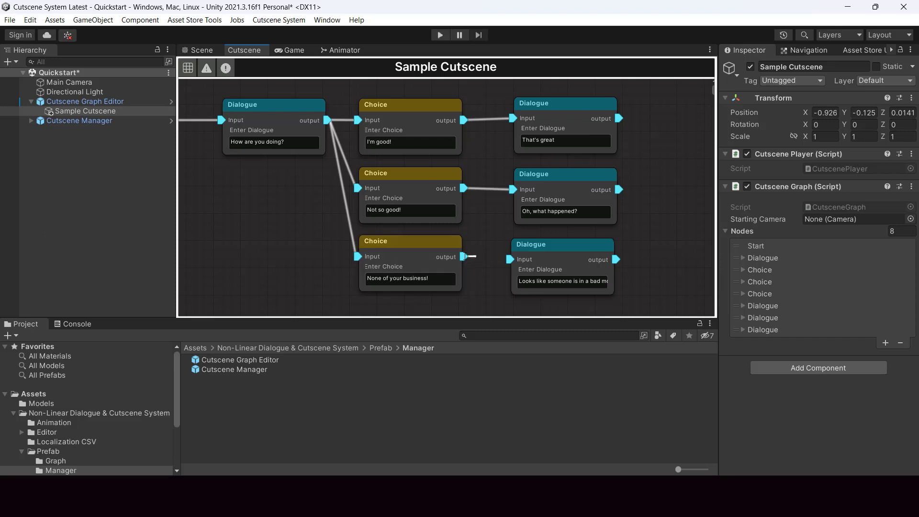
left_click_drag(463, 257, 510, 260)
Maximize the Cutscene window and bring the whole graph from the Start node into view.
middle_click_drag(637, 222, 588, 220)
scroll(588, 220, "down", 1)
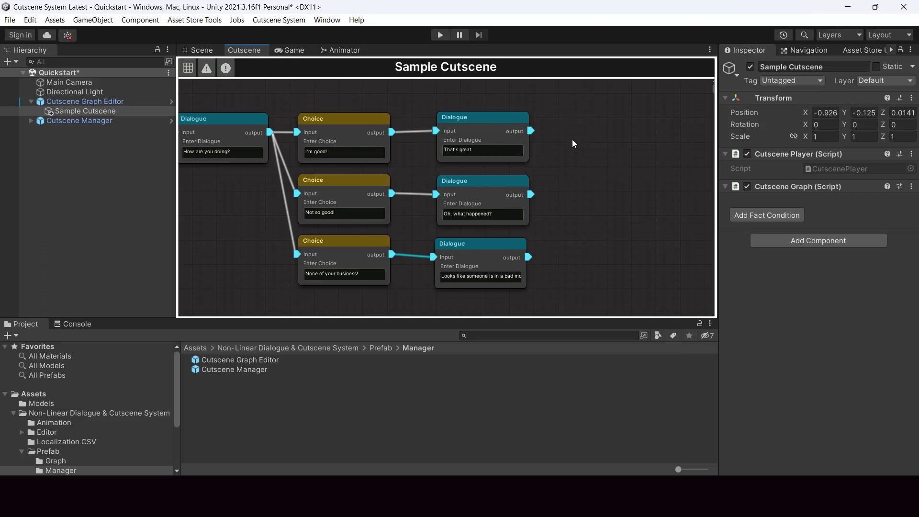
key("shift+space")
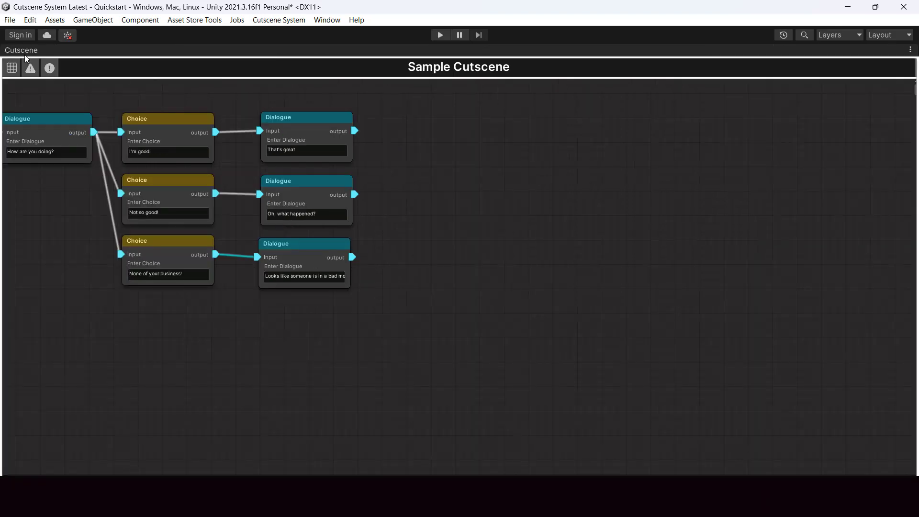
double_click(22, 50)
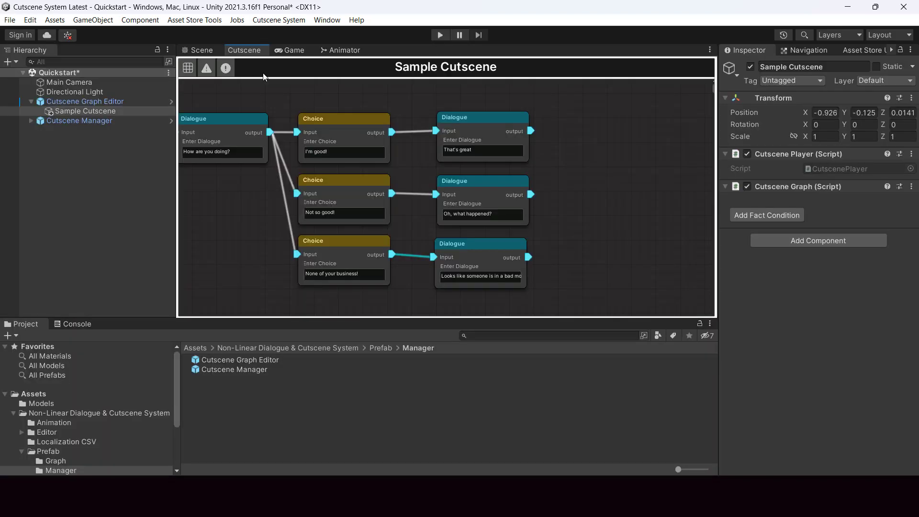
double_click(244, 50)
middle_click_drag(427, 208, 494, 237)
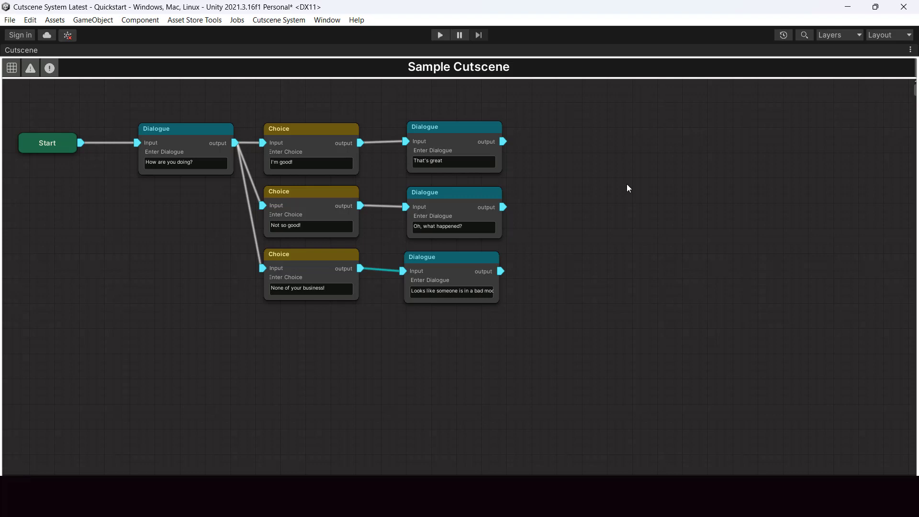
Create a Dialogue node reading "Anyway let's get going" beside the three replies, connect their outputs to its input, and restore the Cutscene window.
right_click(593, 171)
mouse_move(680, 235)
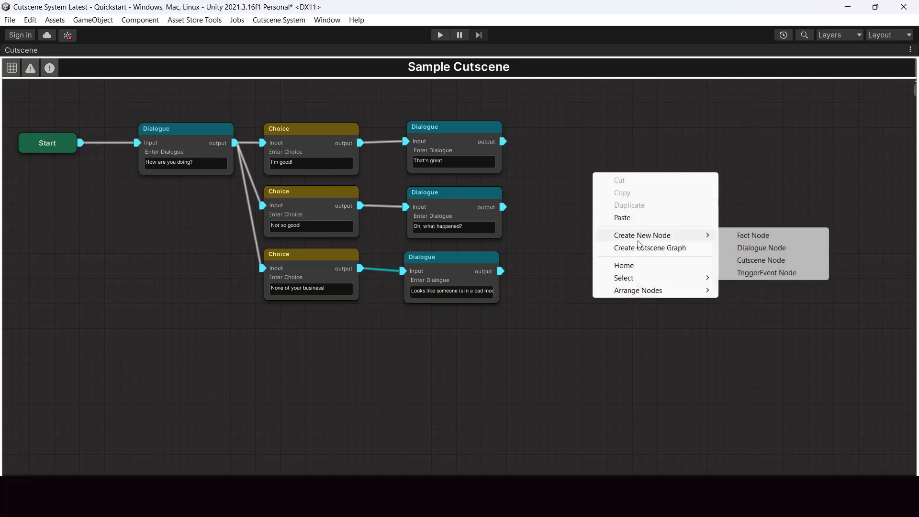
left_click(760, 247)
left_click_drag(653, 190, 637, 196)
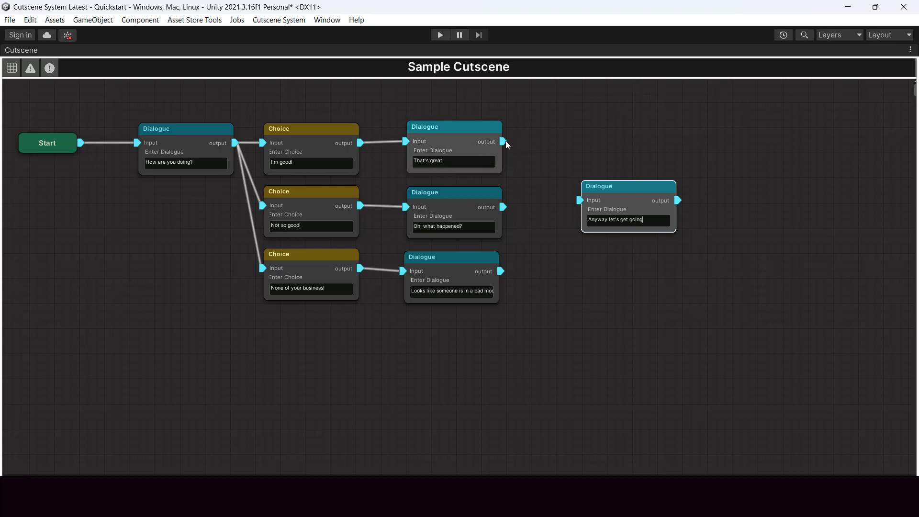
left_click_drag(503, 141, 581, 200)
left_click_drag(504, 207, 579, 202)
left_click_drag(501, 271, 581, 202)
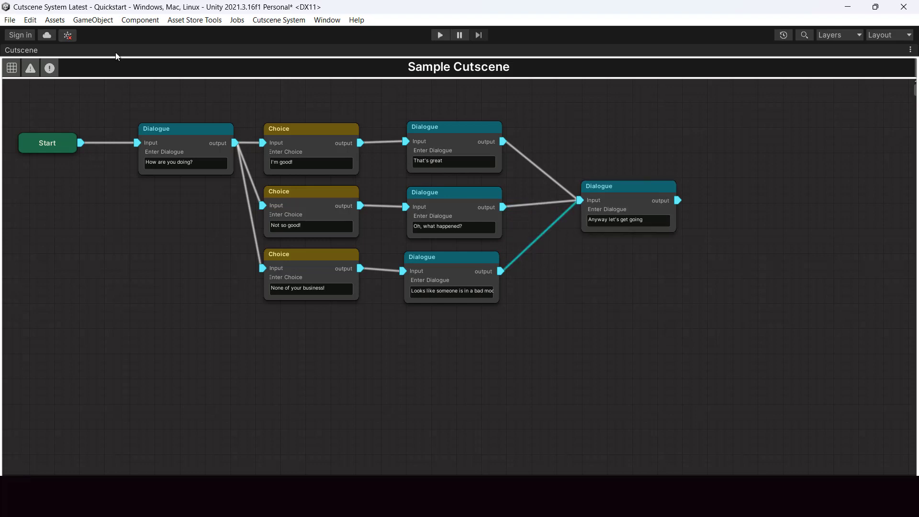
double_click(22, 50)
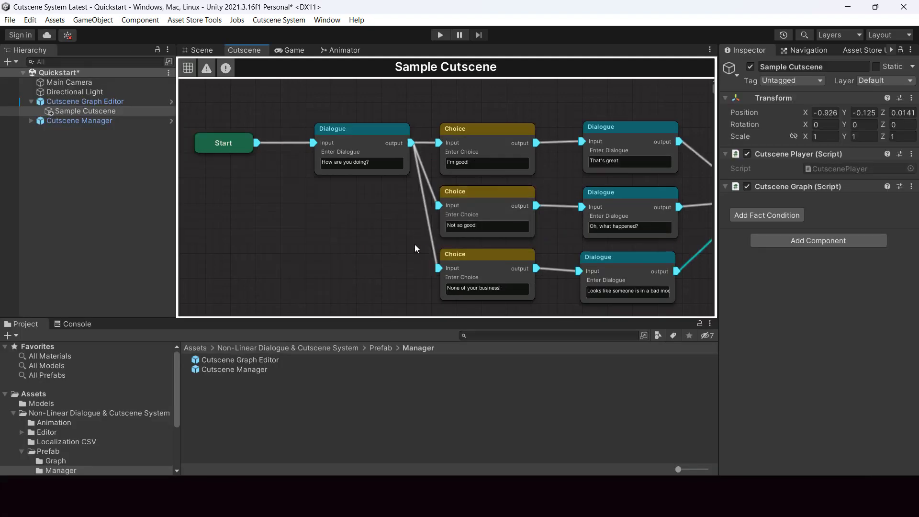
scroll(370, 236, "down", 2)
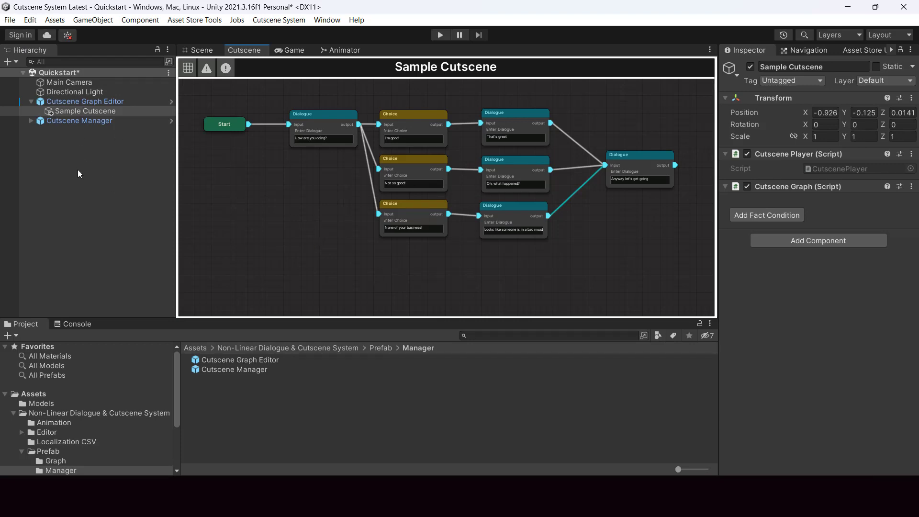
Create an empty object named Trigger at the root of the Quickstart scene.
left_click(56, 168)
right_click(54, 161)
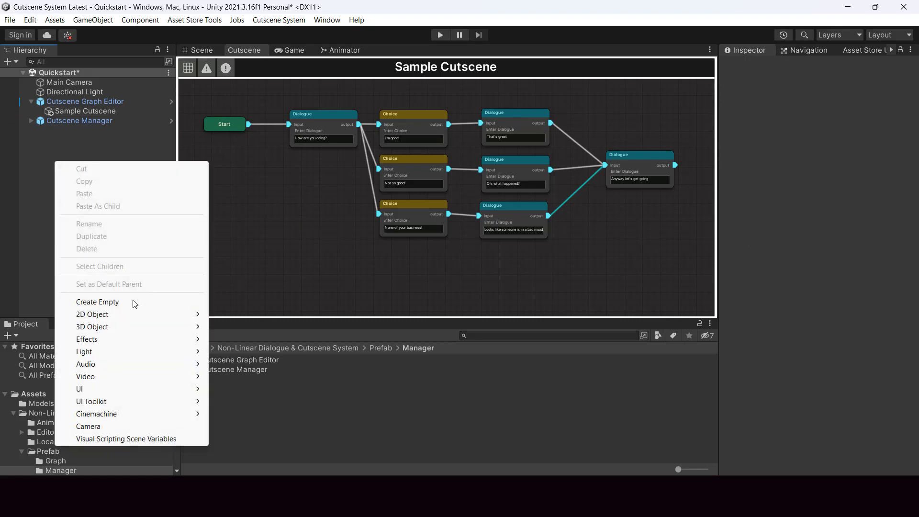
left_click(97, 302)
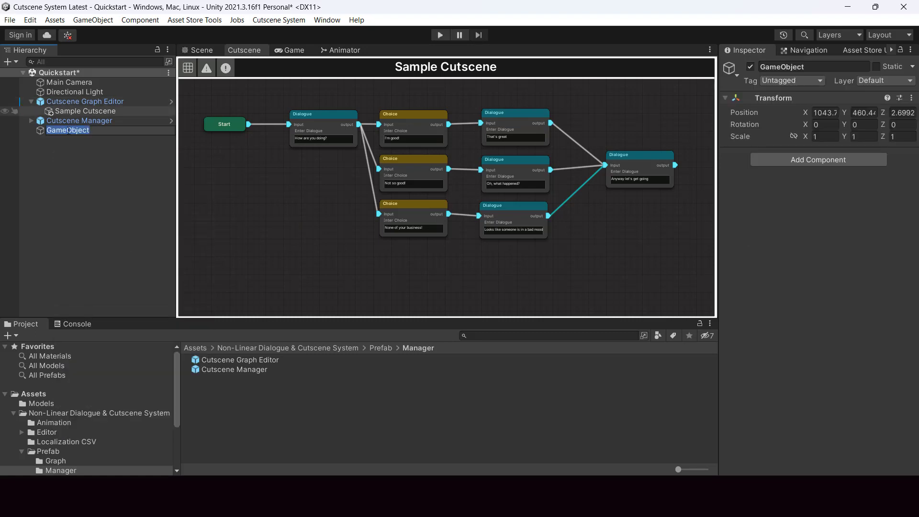
type("Trigge")
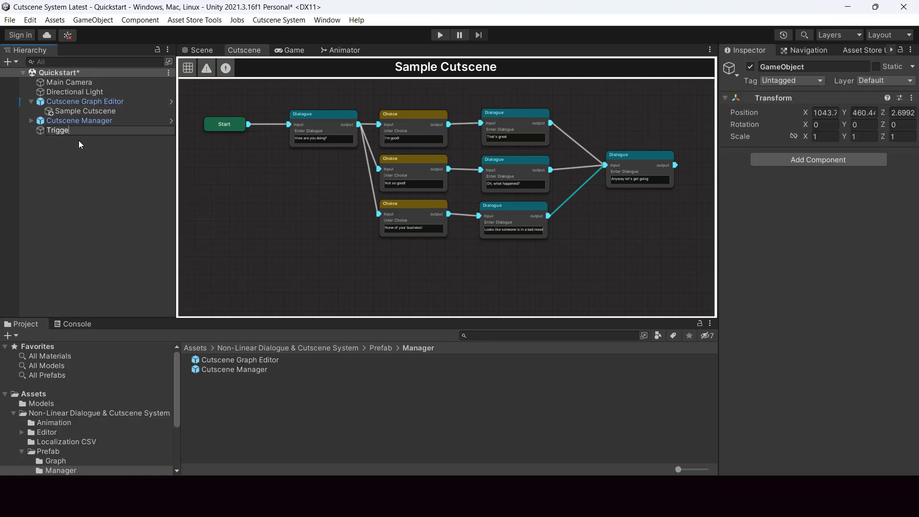
type("r")
key("Return")
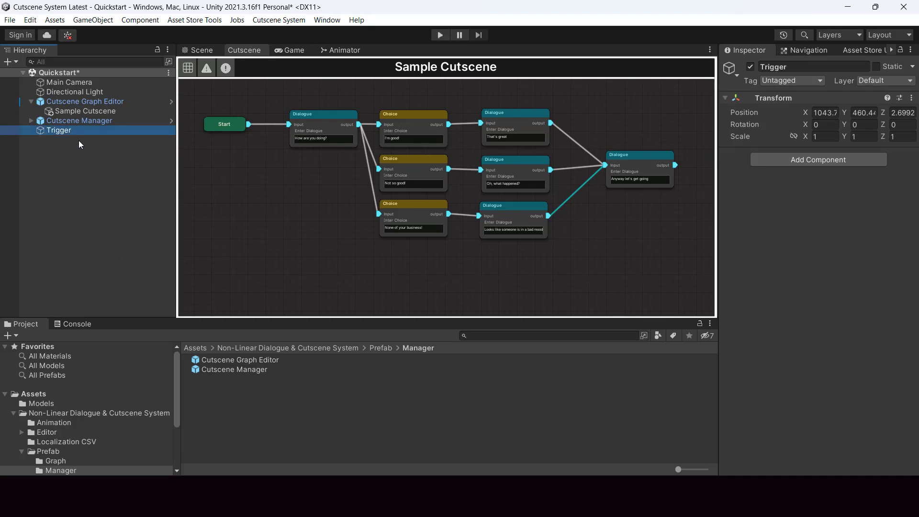
Add a Cutscene Trigger component to the Trigger object, set it to On Start, and assign Sample Cutscene as its cutscene.
left_click(815, 160)
type("Cut")
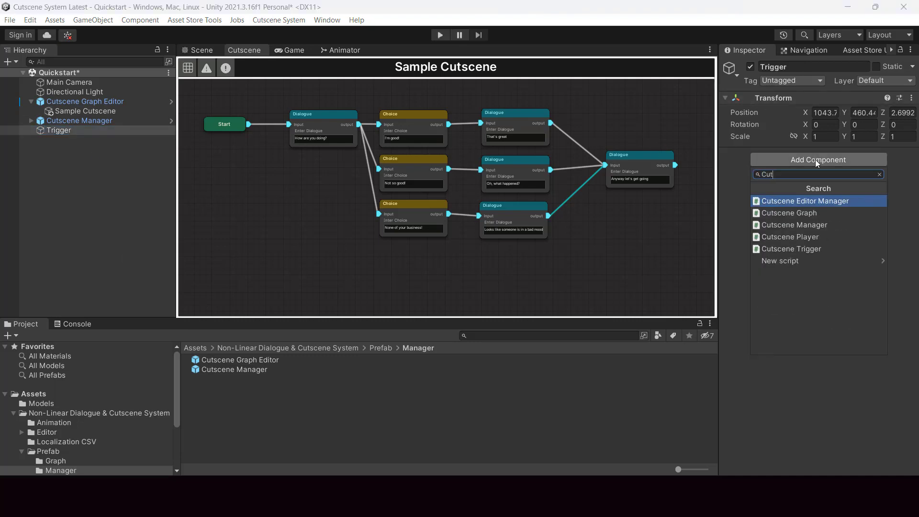
left_click(804, 248)
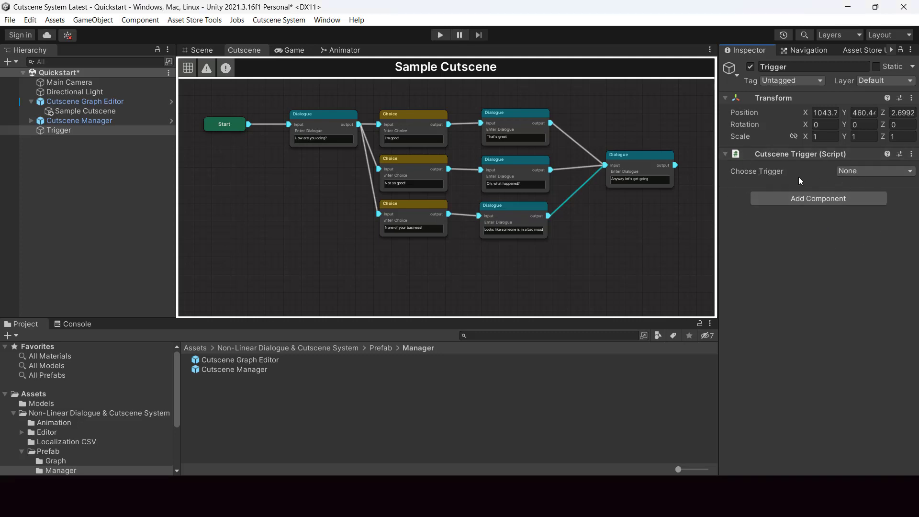
left_click(875, 171)
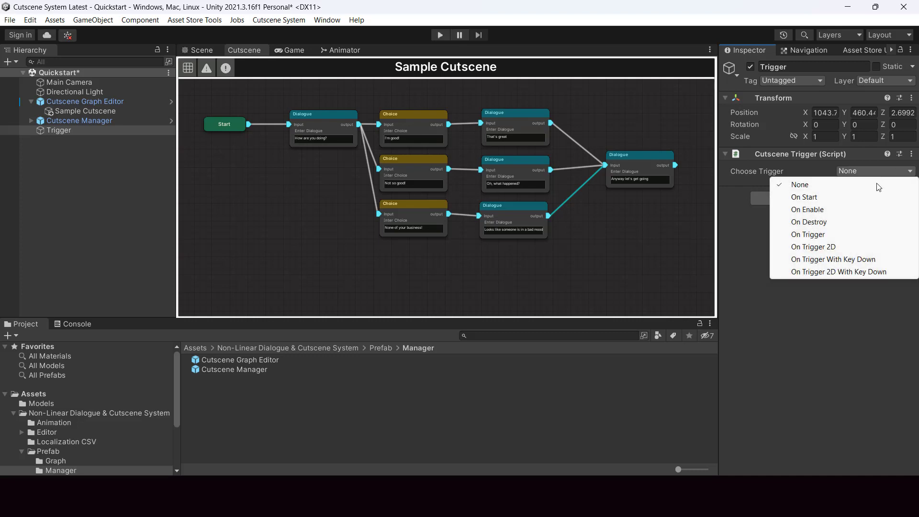
left_click(812, 198)
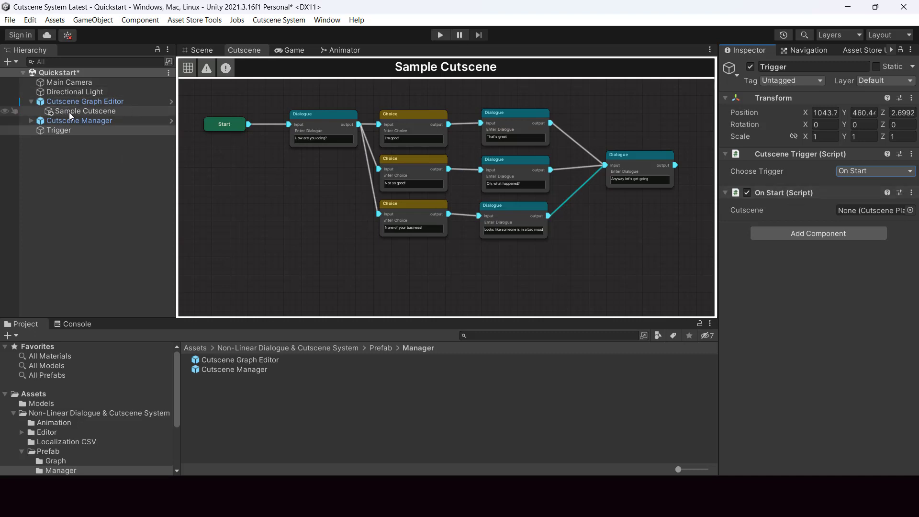
left_click_drag(69, 112, 865, 210)
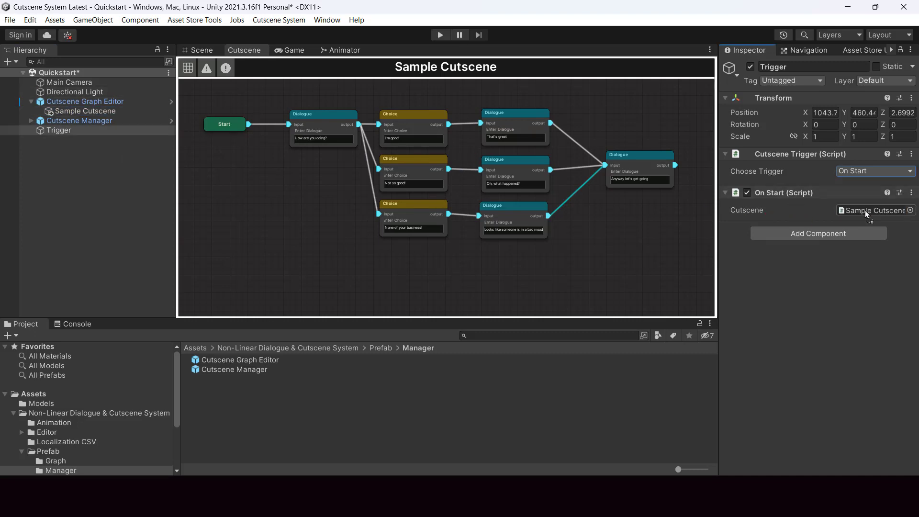
left_click_drag(716, 249, 715, 249)
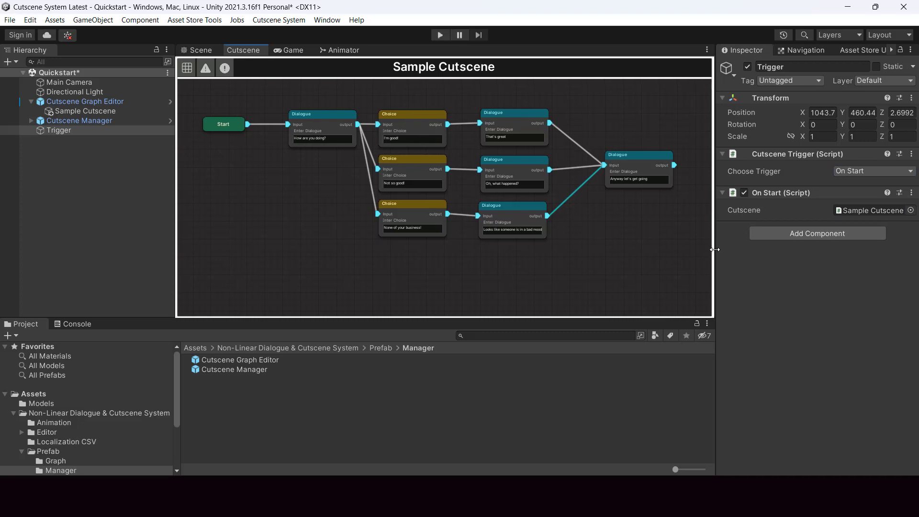
Play the scene and examine the running Sample Cutscene graph, with all its nodes in view.
left_click(444, 33)
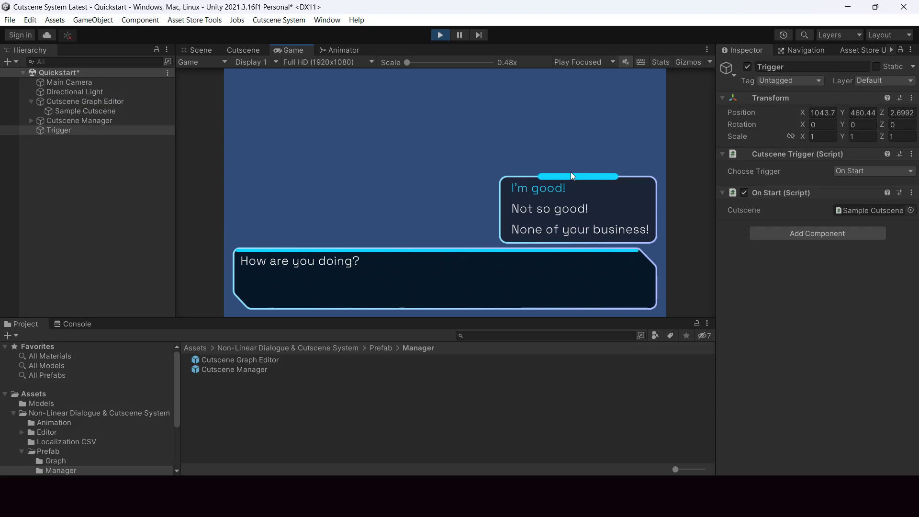
left_click(236, 48)
left_click(79, 111)
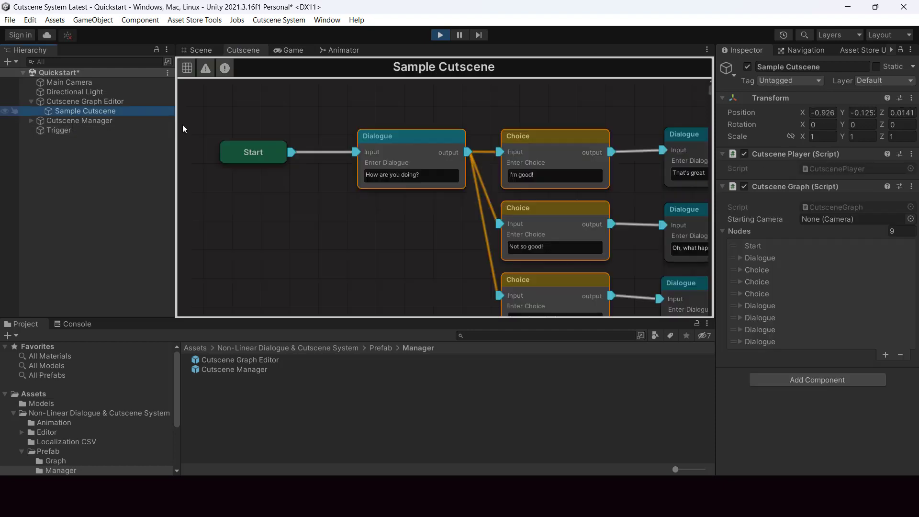
scroll(377, 263, "down", 3)
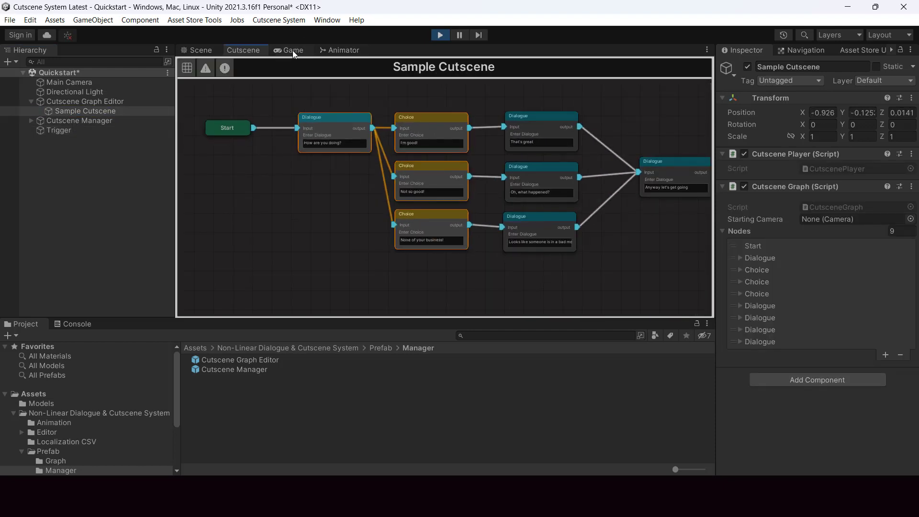
In the running game, choose "None of your business!", advance through the dialogue, and stop playback.
left_click(292, 50)
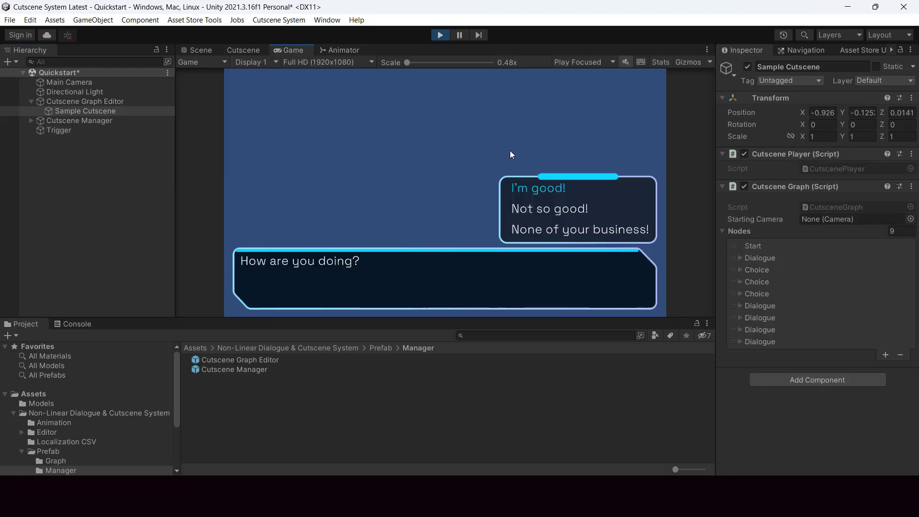
left_click(559, 230)
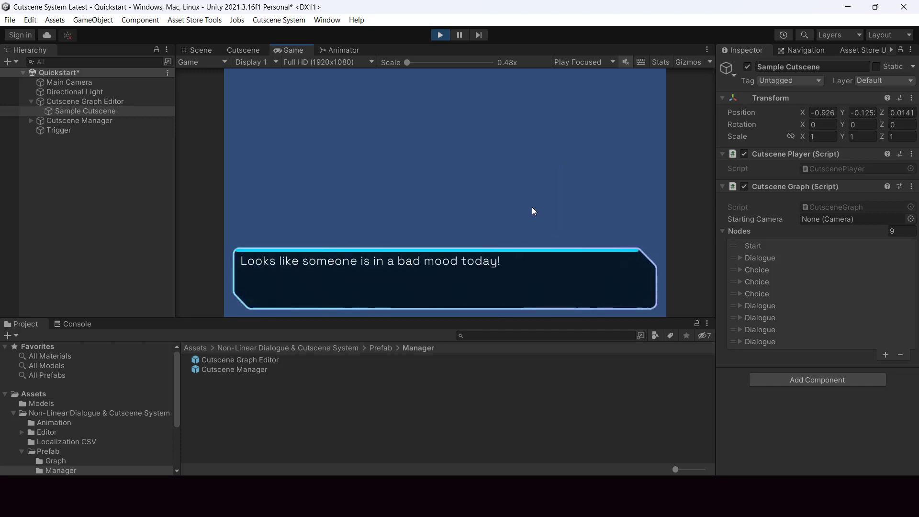
left_click(484, 191)
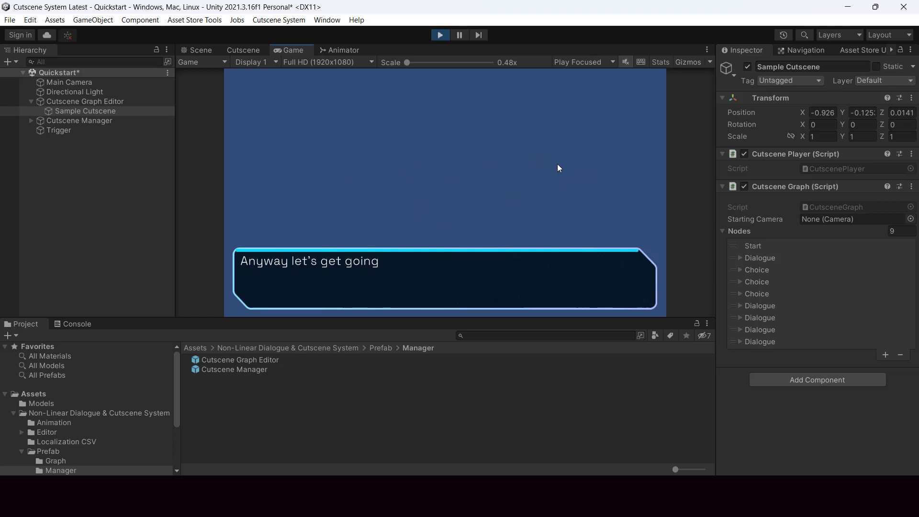
left_click(440, 35)
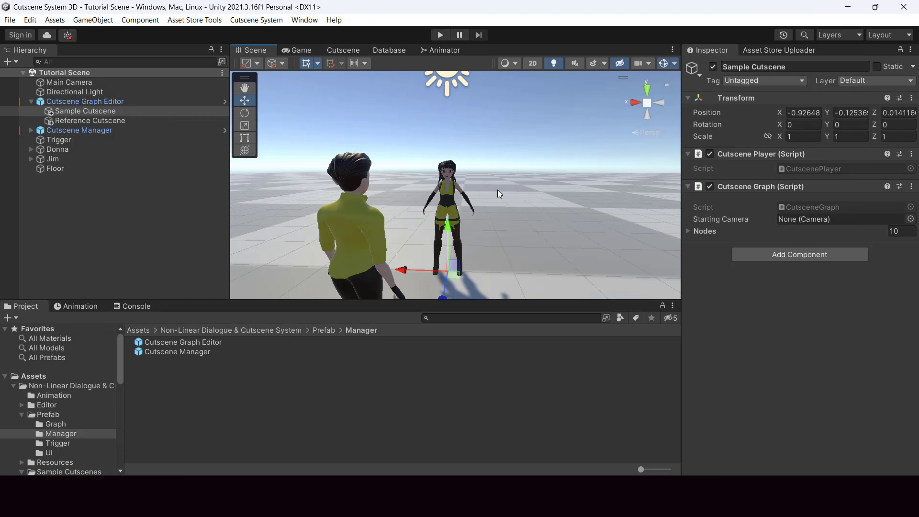
Play the Tutorial Scene, choose the "Not so good!" reply, and exit play mode.
left_click(440, 35)
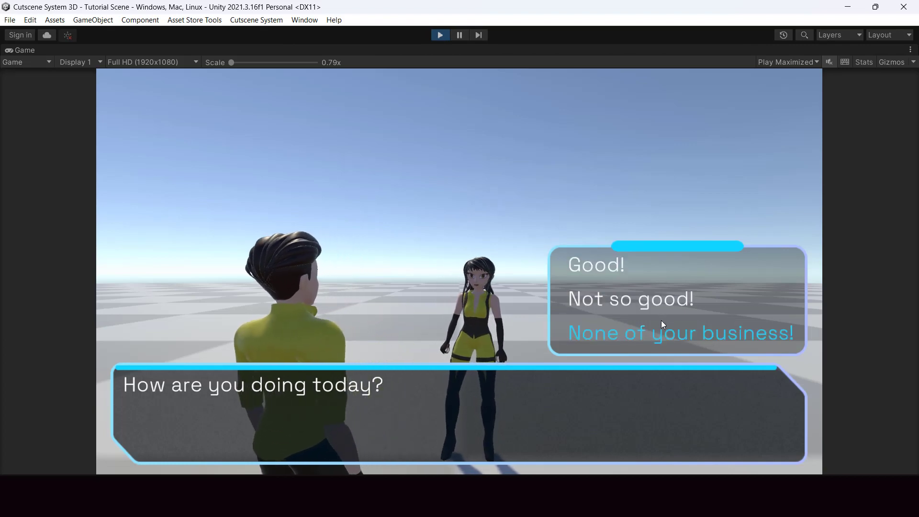
left_click(655, 303)
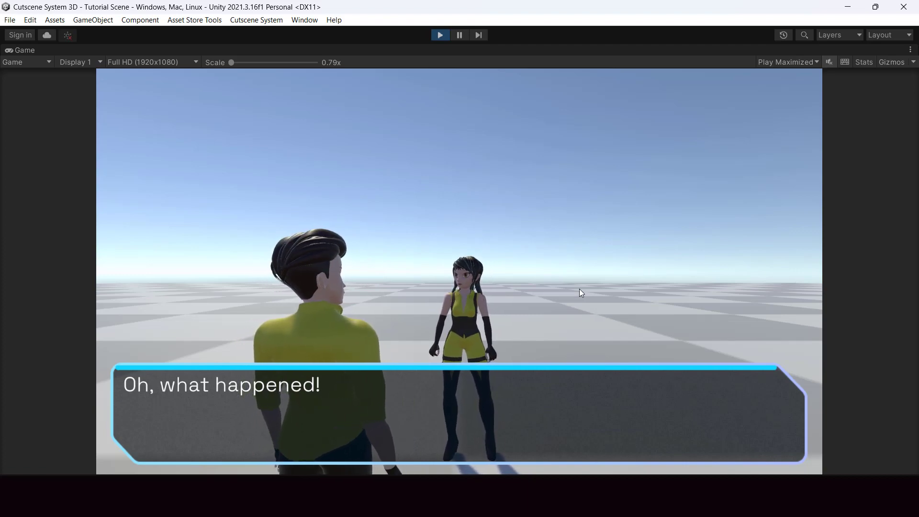
key("ctrl+p")
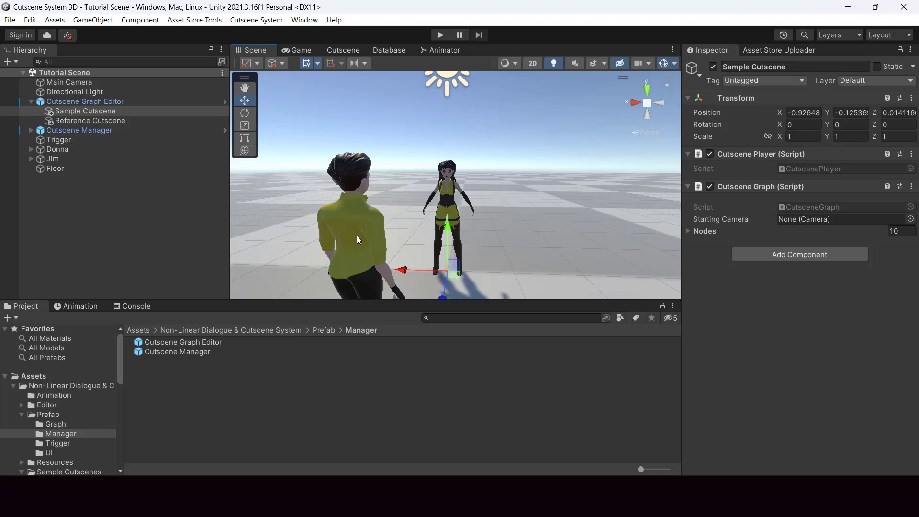
Open the Character animator controller of Donna and examine its Idle, Waving, Talking and Walk states.
left_click(343, 50)
left_click(57, 150)
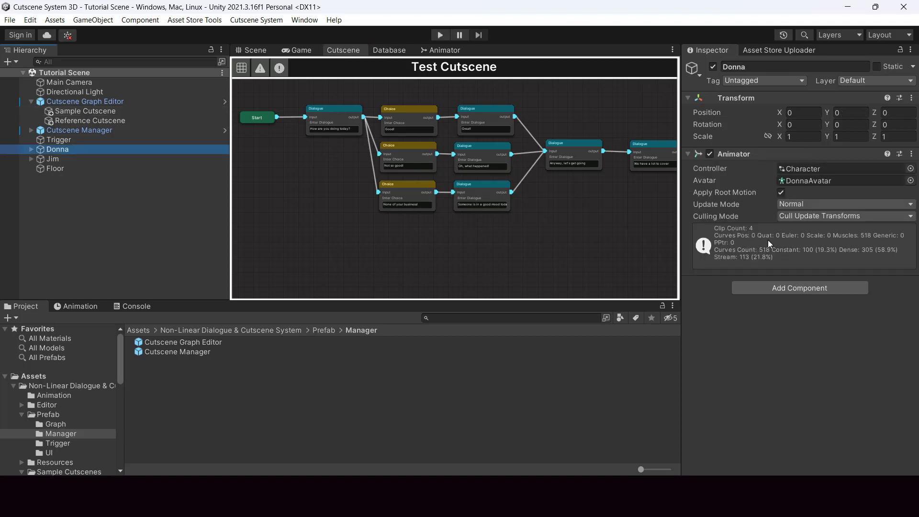
double_click(802, 169)
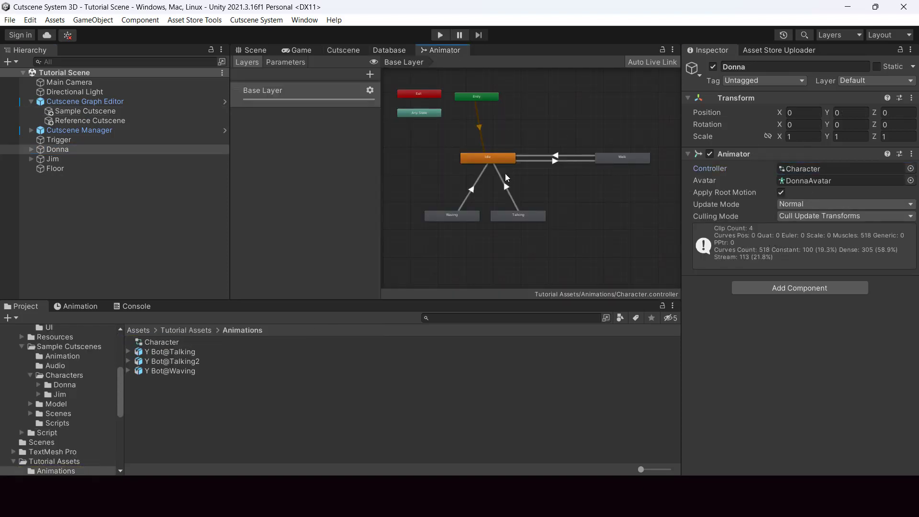
scroll(507, 176, "up", 1)
scroll(410, 214, "up", 1)
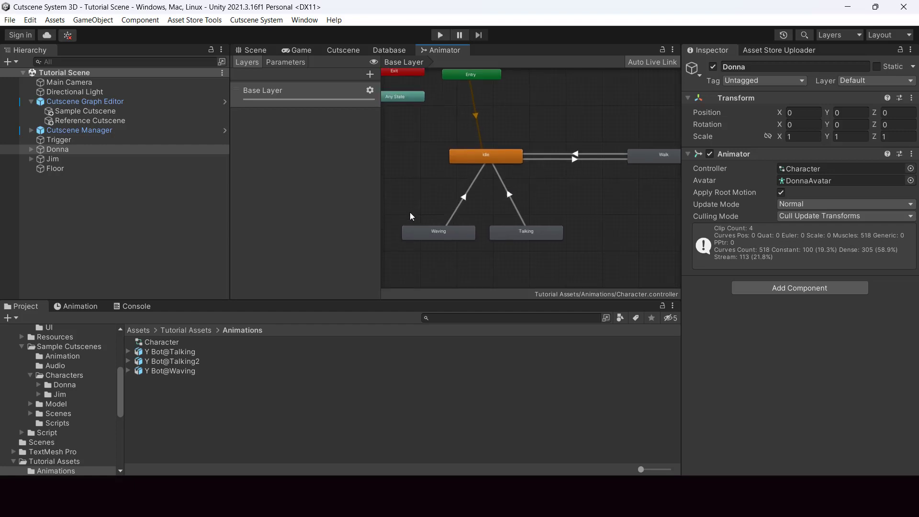
left_click(491, 152)
left_click(456, 236)
left_click(523, 234)
left_click(665, 155)
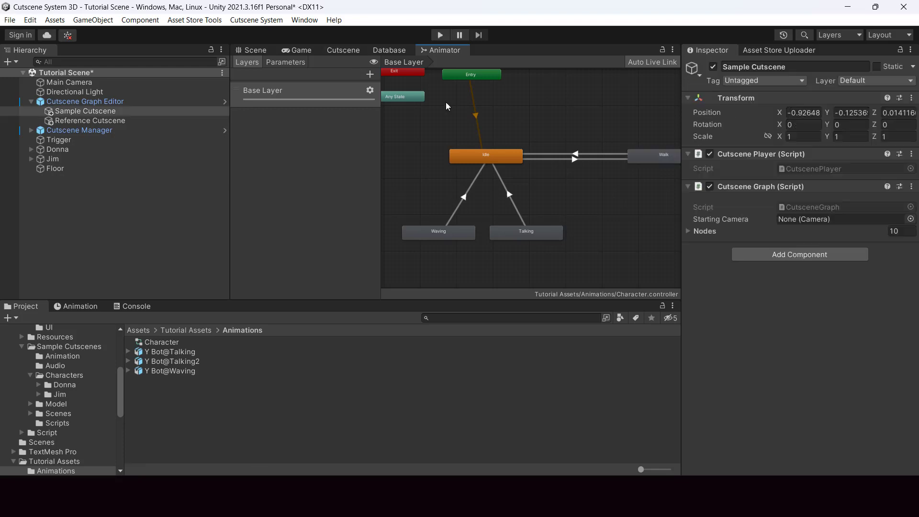
Enable Play Animation on the "How are you doing today?" dialogue node of Sample Cutscene and assign Donna as its Animator.
left_click(343, 49)
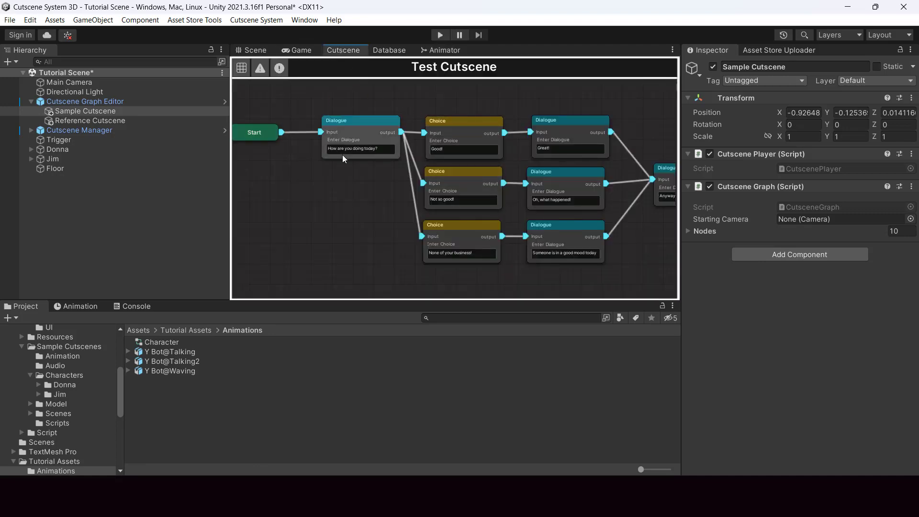
left_click(356, 135)
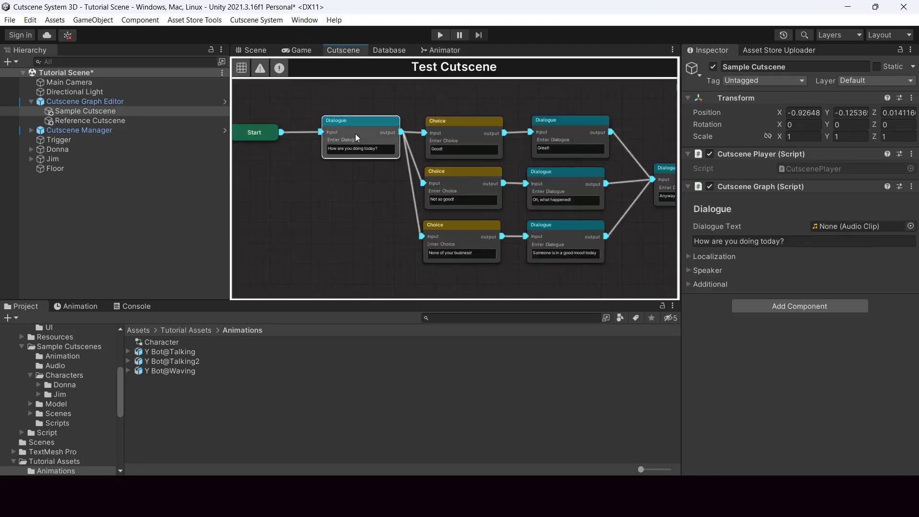
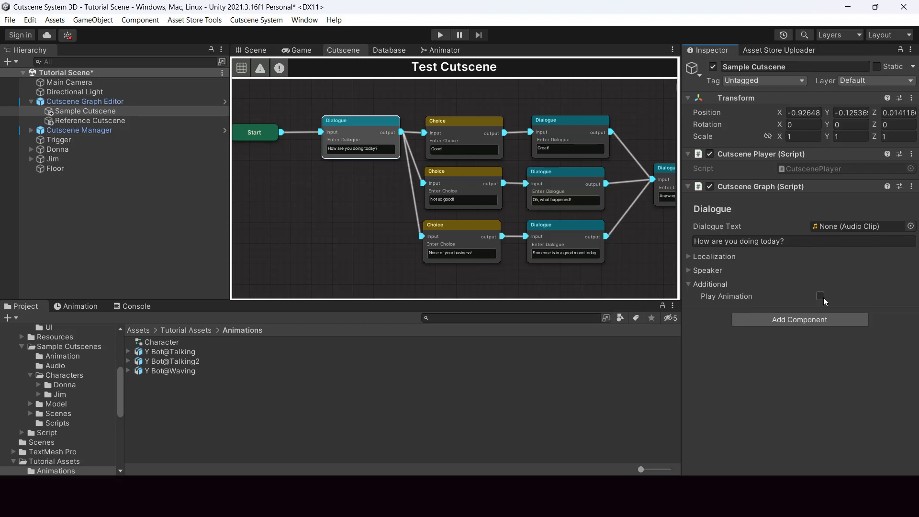
left_click(820, 296)
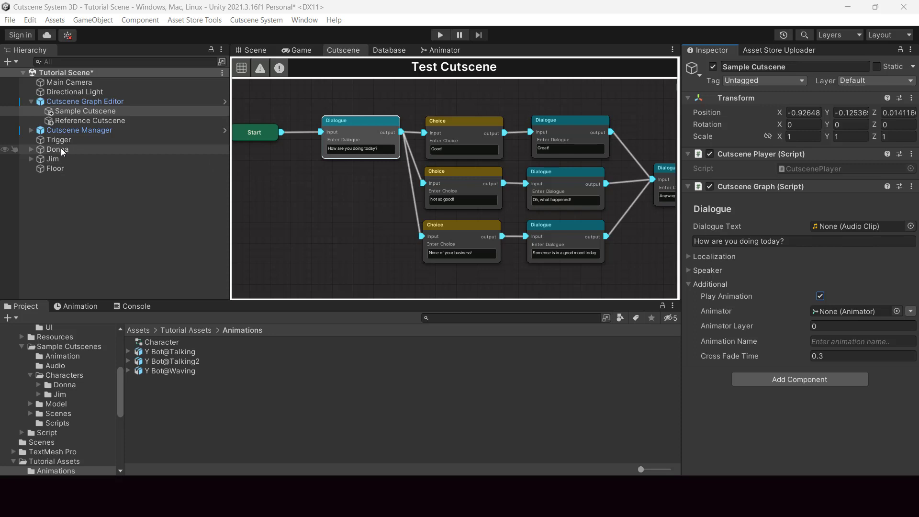
left_click_drag(56, 149, 845, 312)
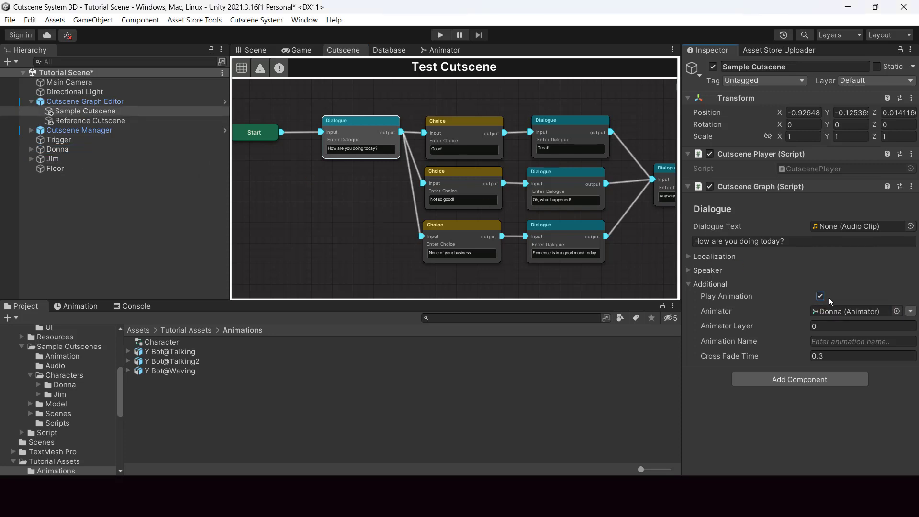
Review Donna's Animator component, the dialogue node's animation settings, and the Waving state in the Character animator controller.
left_click(62, 149)
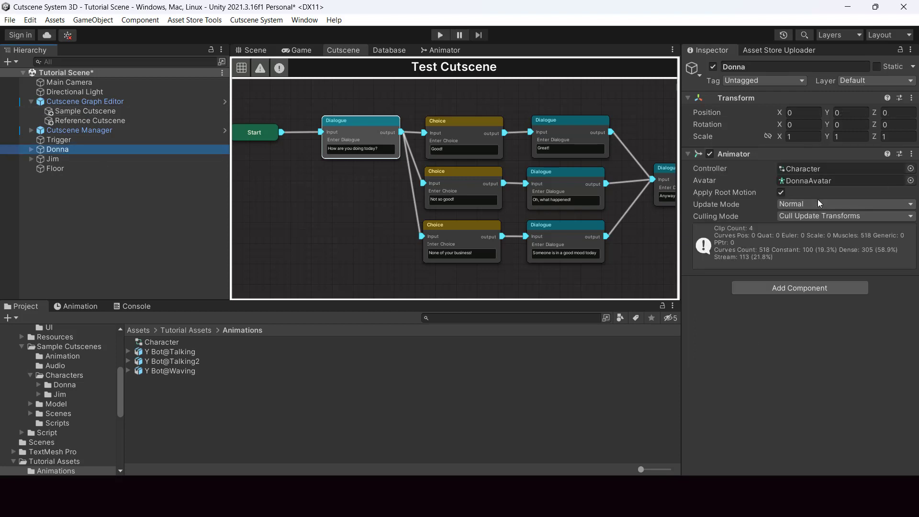
left_click(74, 111)
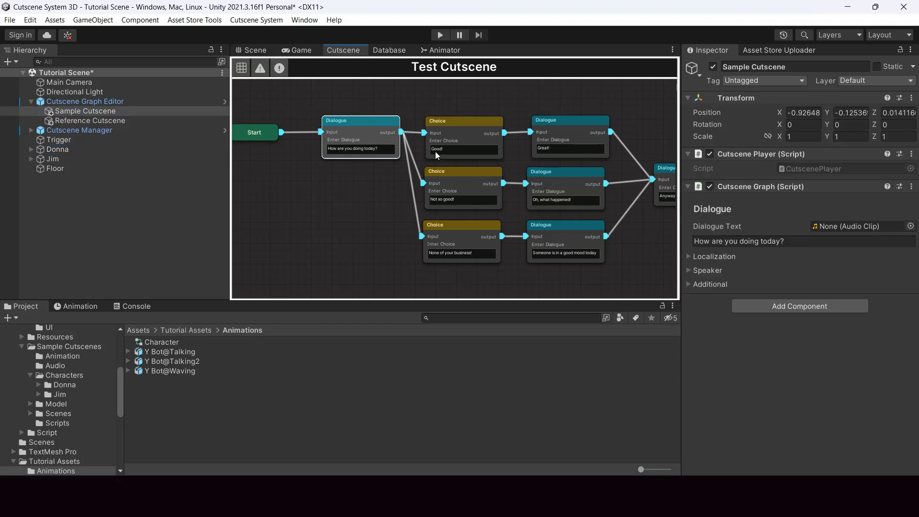
left_click(712, 285)
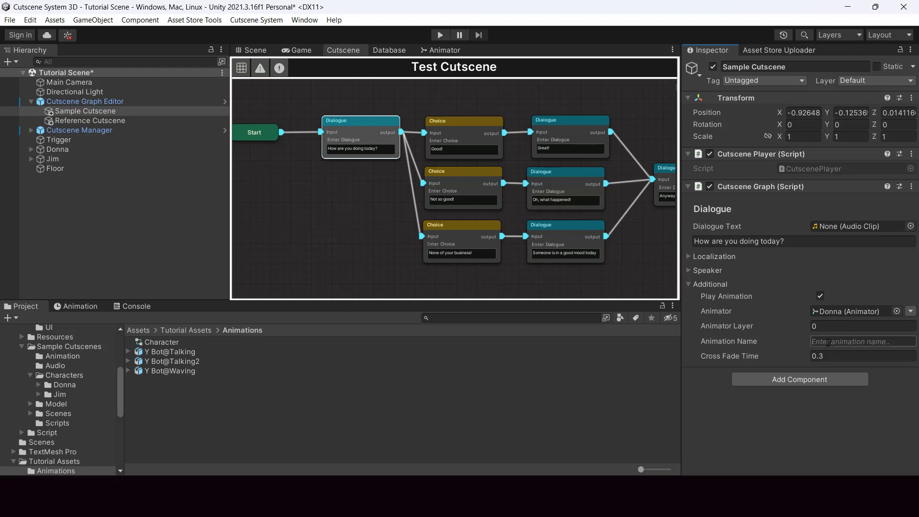
left_click(816, 323)
left_click(833, 343)
left_click(782, 325)
left_click(443, 50)
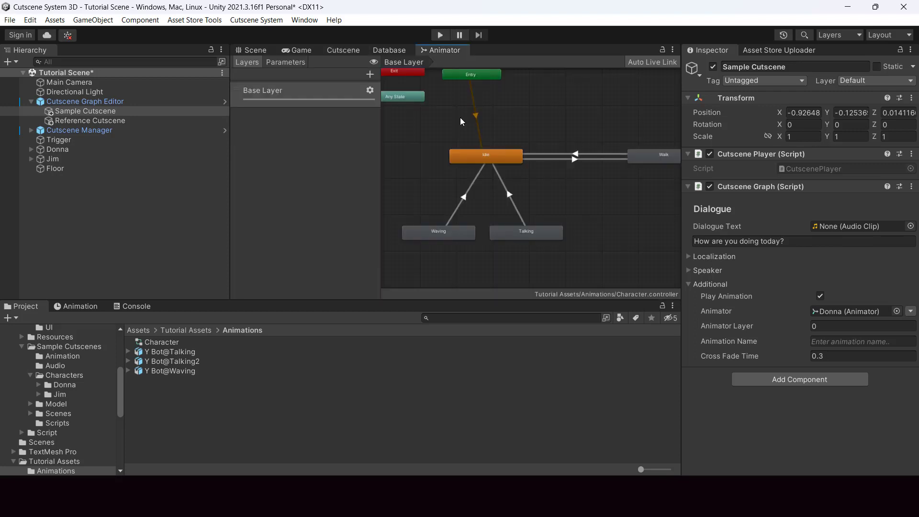
left_click(459, 236)
Set the Animation Name of the "How are you doing today?" dialogue node to Waving and save the scene.
left_click(342, 51)
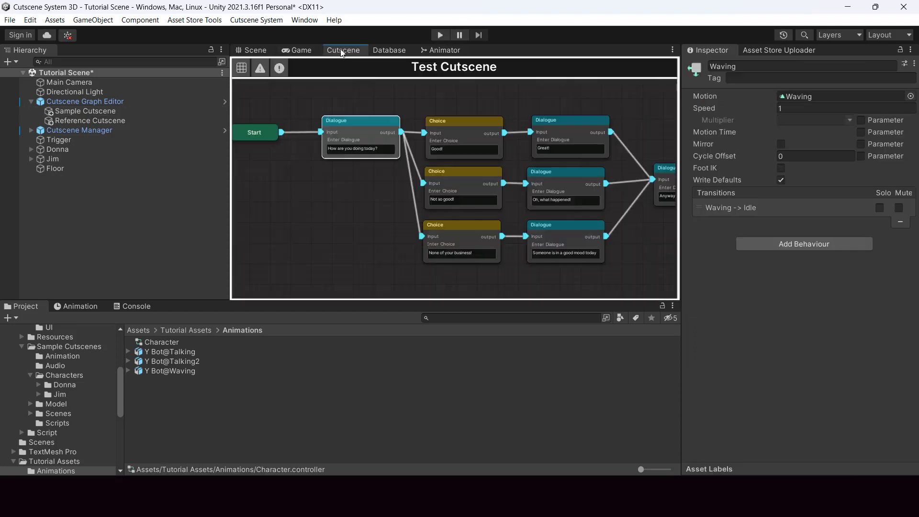
left_click(385, 156)
left_click(689, 285)
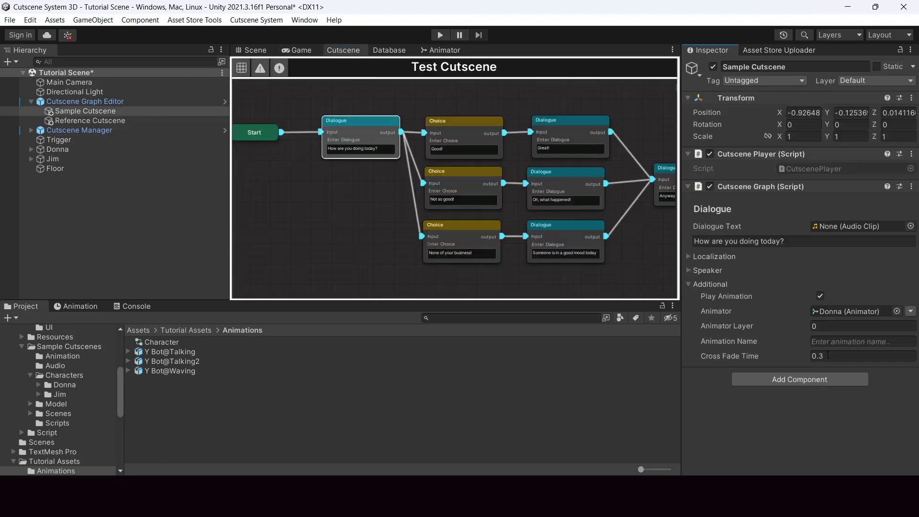
type("Waving")
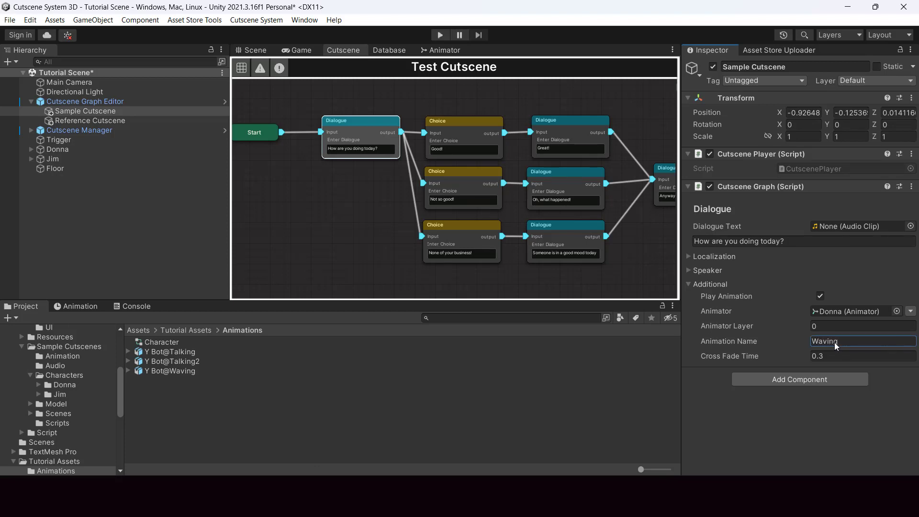
key("ctrl+s")
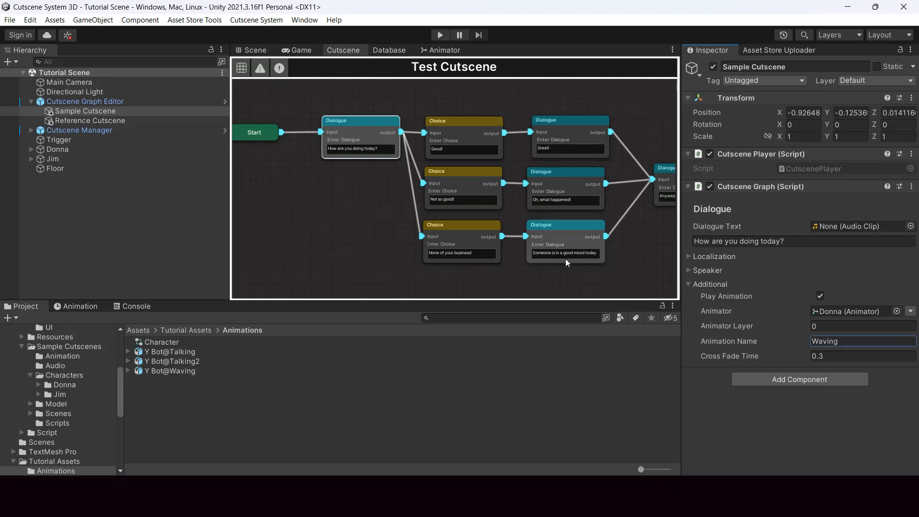
Enable Play Animation on the "Anyway, let's get going" dialogue node with Donna as Animator and Talking as Animation Name, and save the scene.
middle_click_drag(633, 260, 476, 259)
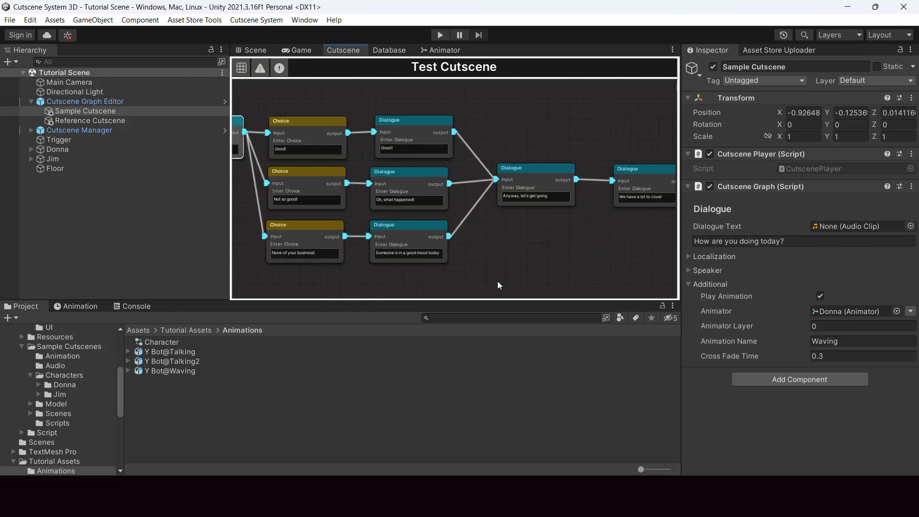
left_click(498, 281)
left_click(538, 175)
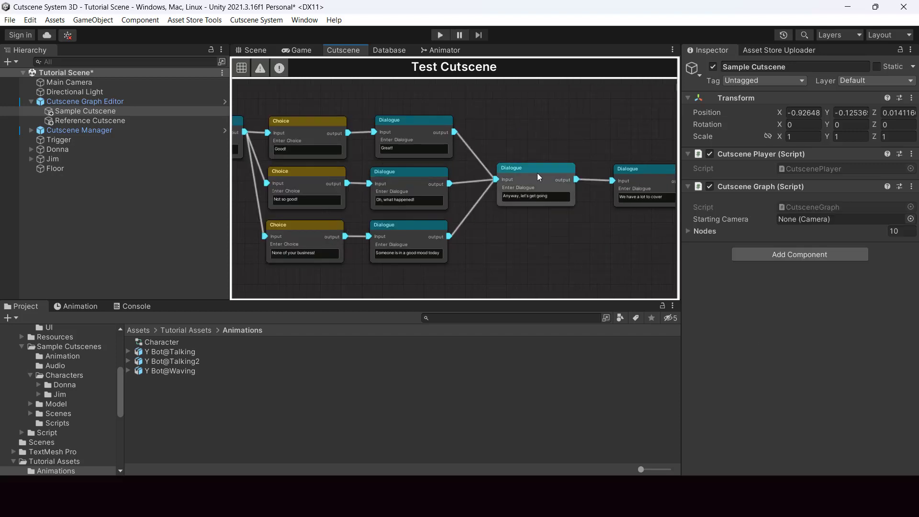
left_click(688, 285)
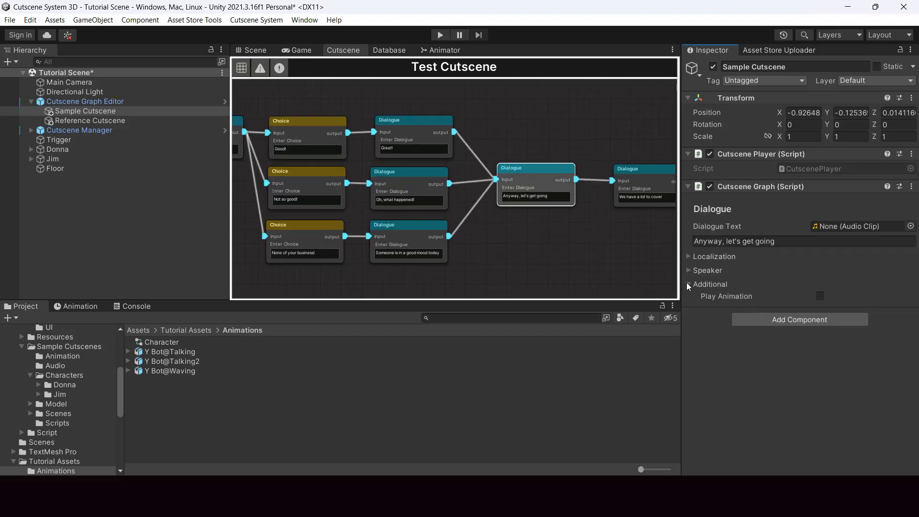
left_click(821, 295)
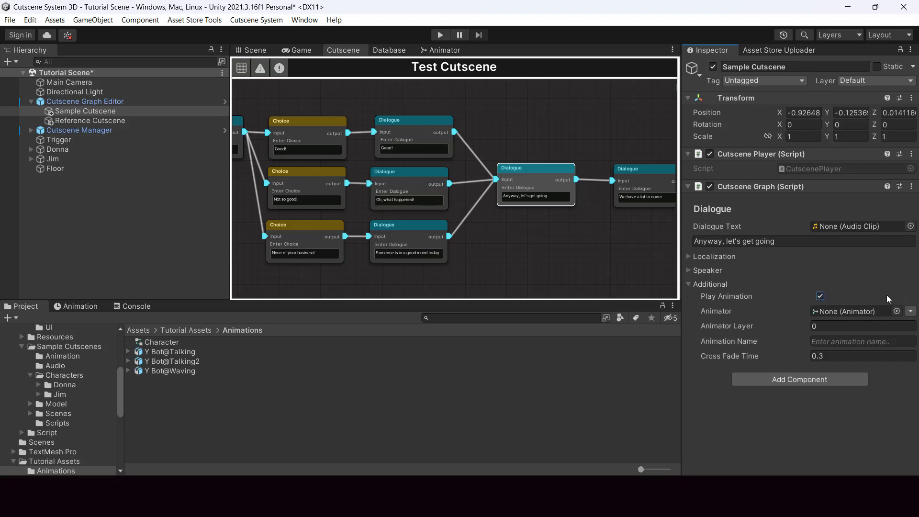
left_click_drag(51, 150, 866, 312)
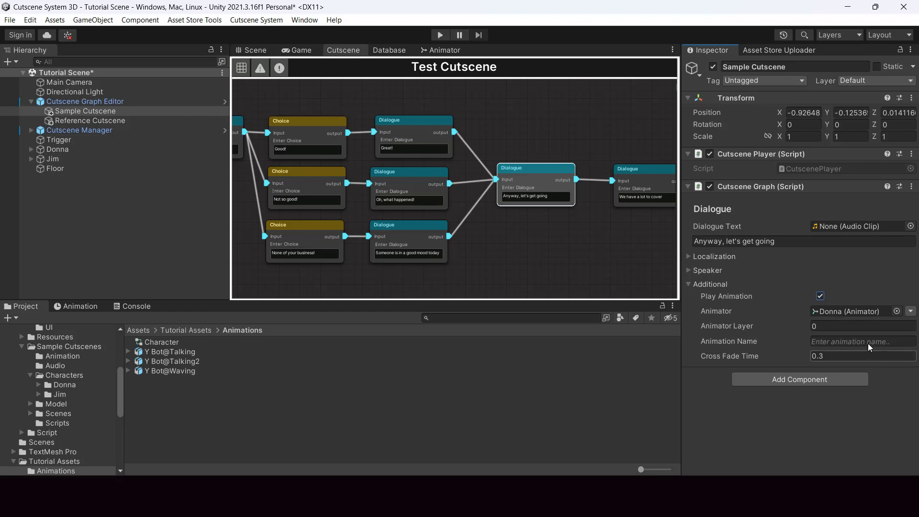
left_click(836, 341)
type("Talking")
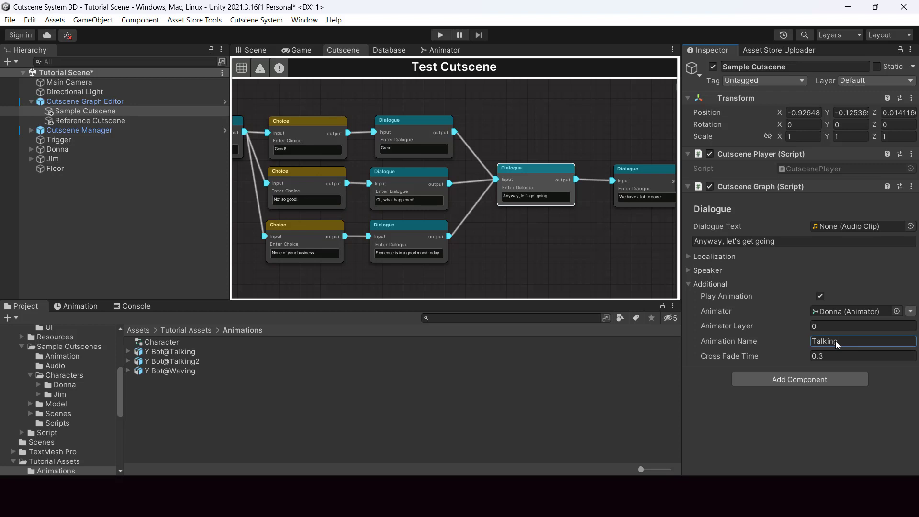
key("ctrl+s")
Play the Tutorial Scene, choose the "None of your business!" reply to check the animations, and exit play mode.
left_click(440, 37)
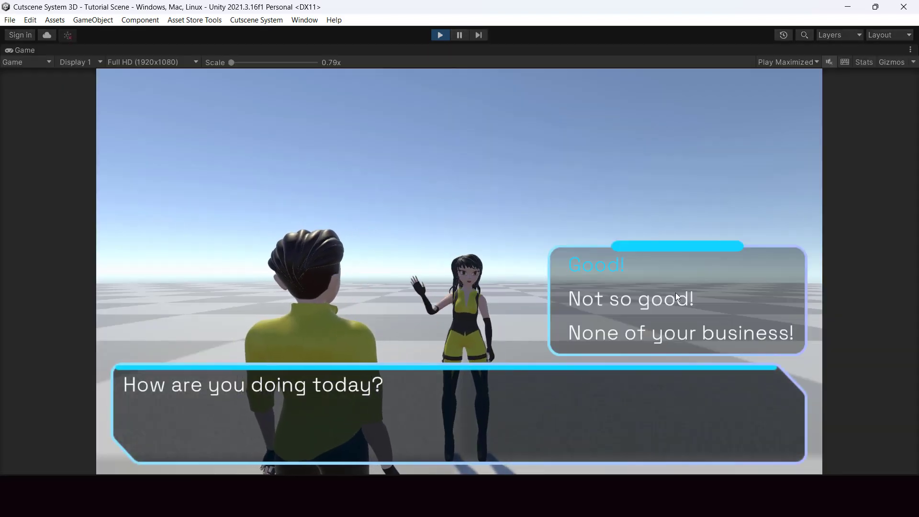
left_click(647, 337)
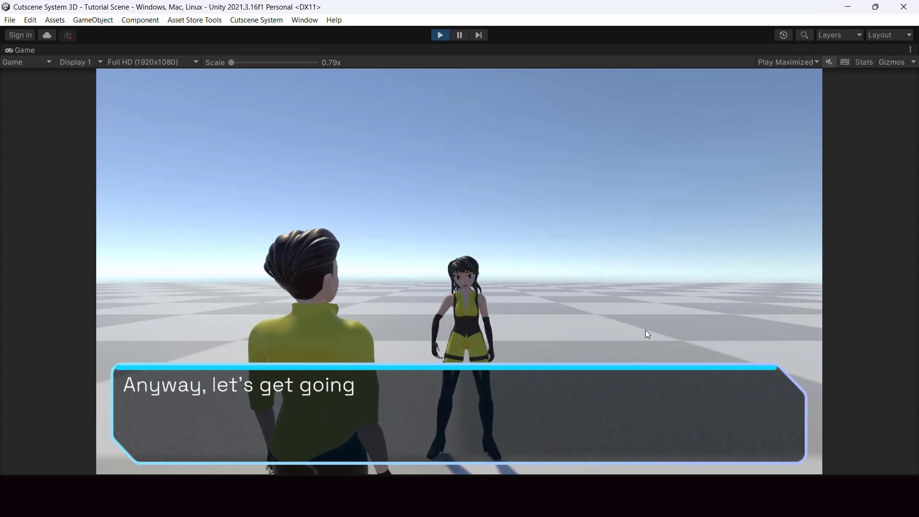
left_click(440, 35)
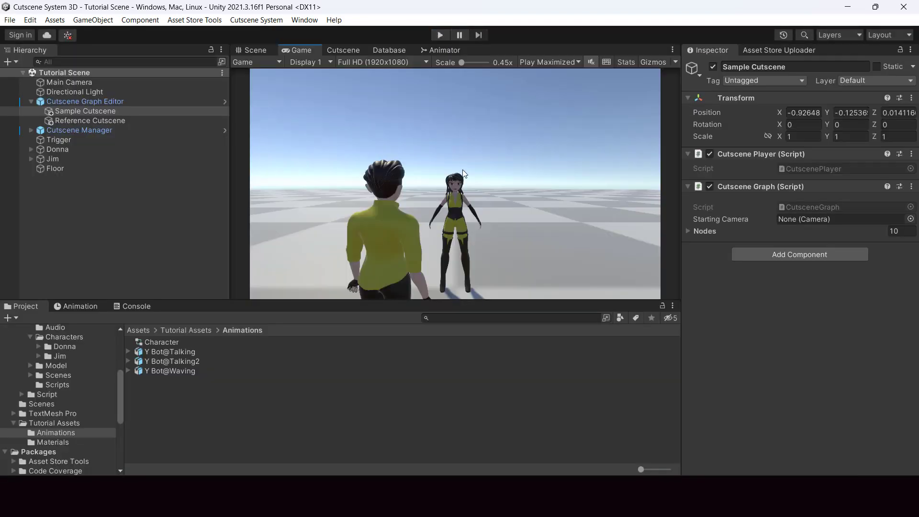
Add a Cutscene node below the "We have a lot to cover" dialogue node and set its action to Set Camera Angle.
left_click(343, 50)
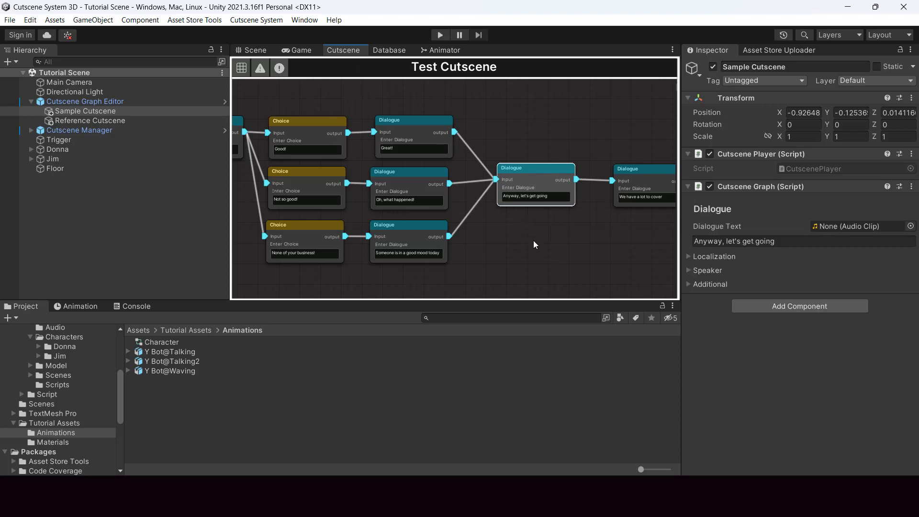
key("shift+space")
middle_click_drag(131, 312, 629, 328)
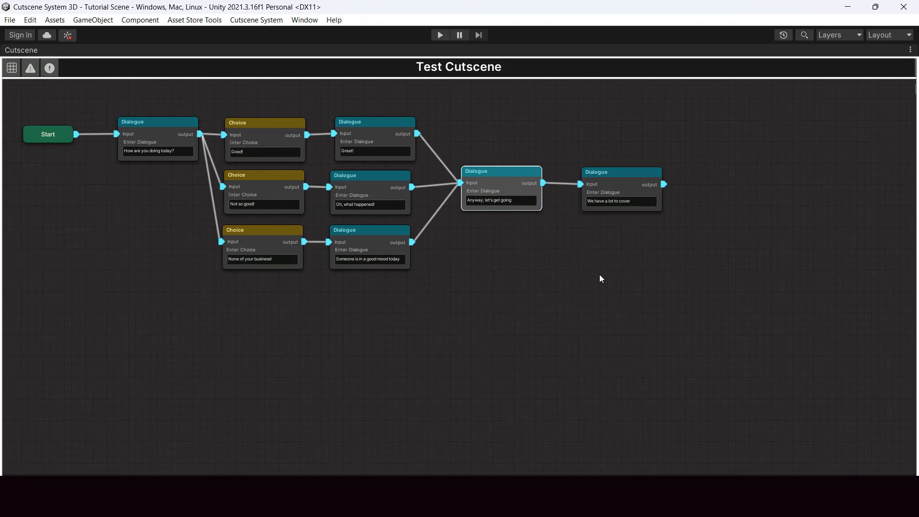
right_click(596, 234)
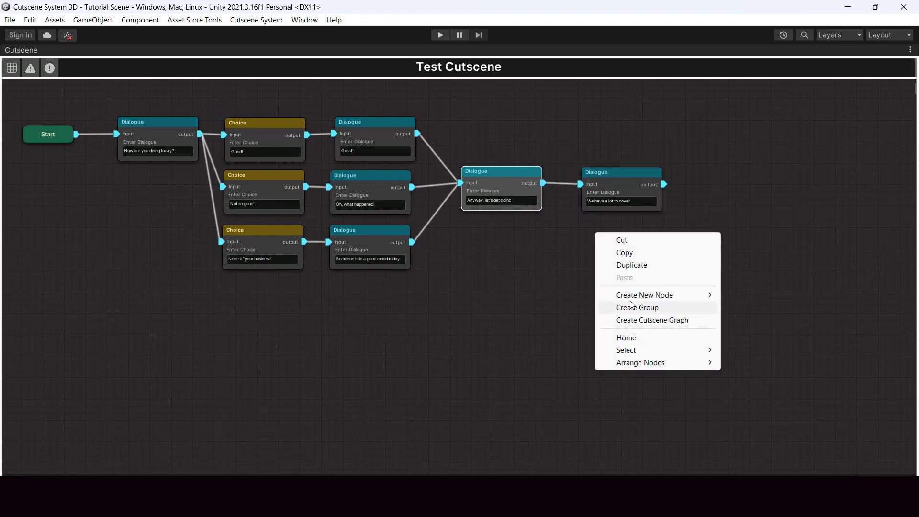
mouse_move(624, 300)
left_click(773, 326)
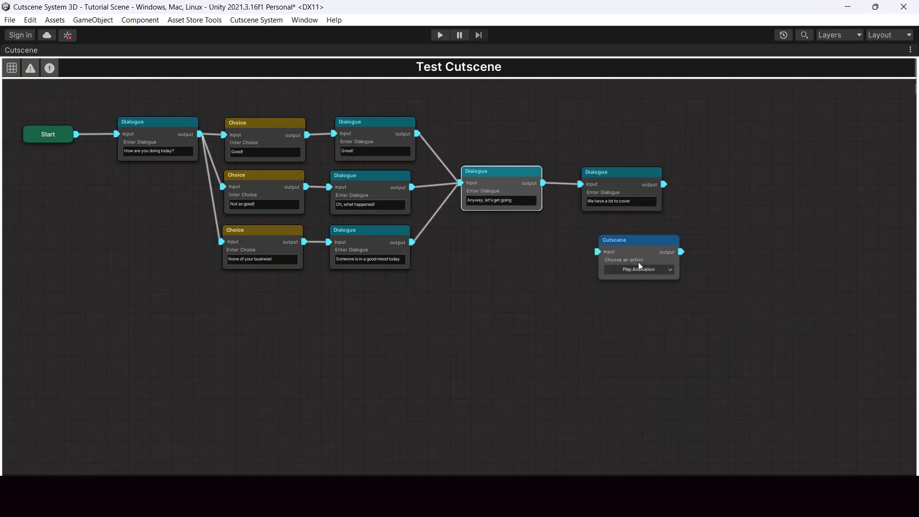
left_click_drag(623, 253, 606, 242)
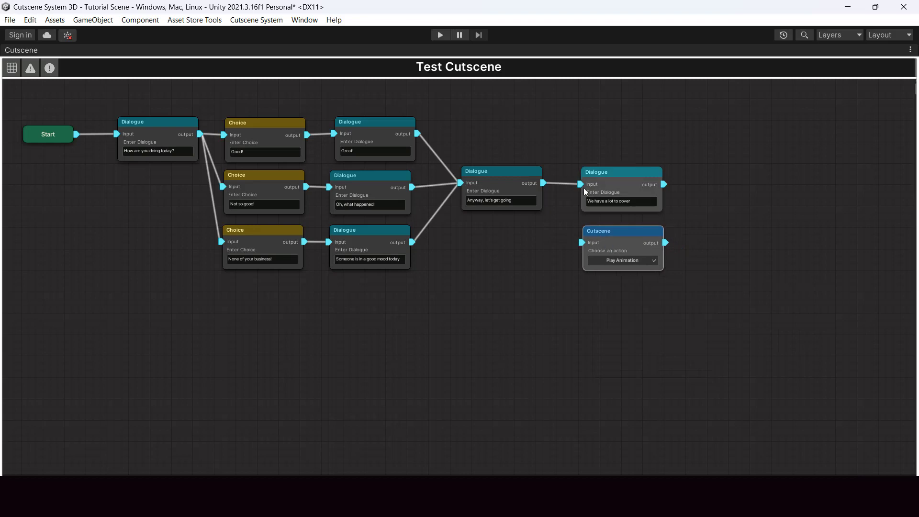
left_click(622, 261)
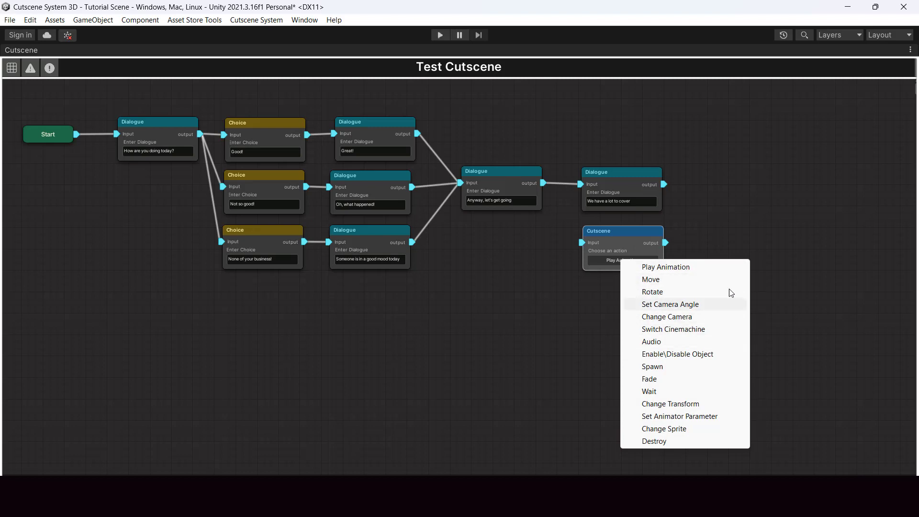
left_click(675, 305)
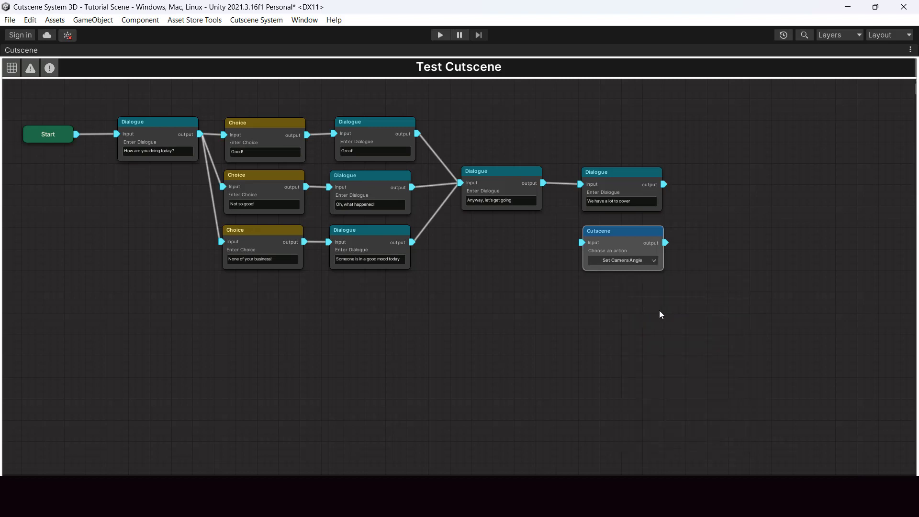
Connect the output of the "Anyway, let's get going" dialogue node to the input of the Cutscene node.
left_click(602, 182)
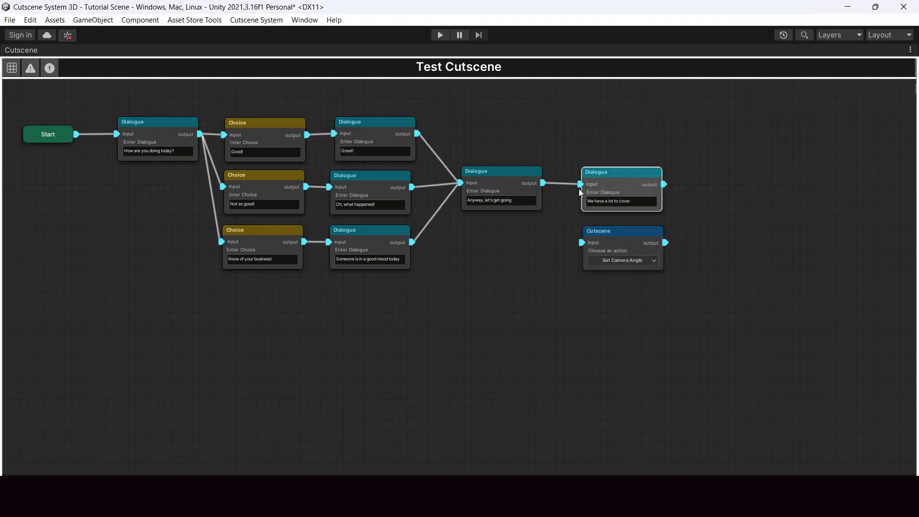
left_click(538, 186)
left_click_drag(543, 184, 584, 245)
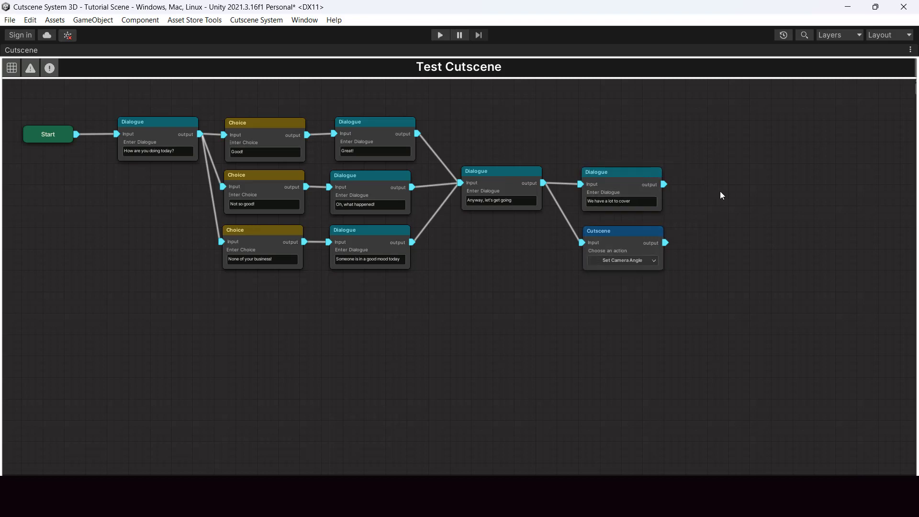
left_click(611, 175)
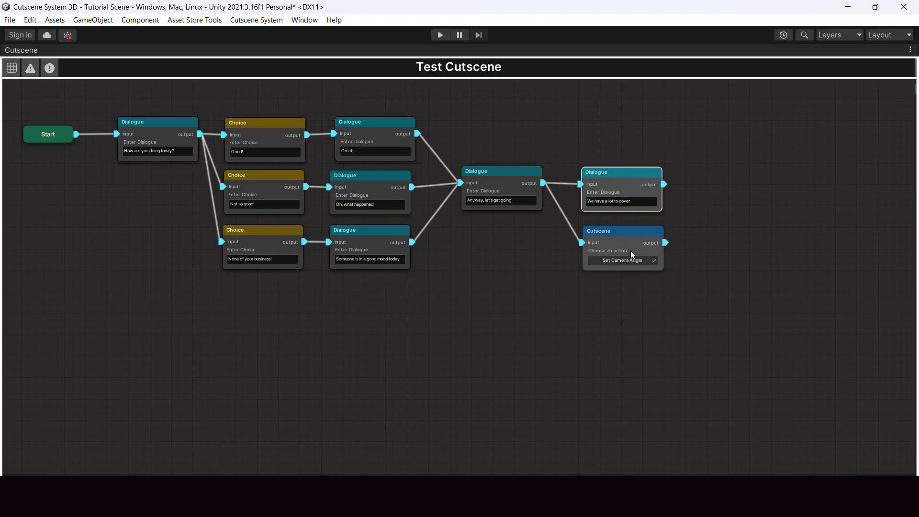
Set the Cutscene node's Object To Focus to Donna and its Camera Angle to BackRight, and save the scene.
left_click(625, 239)
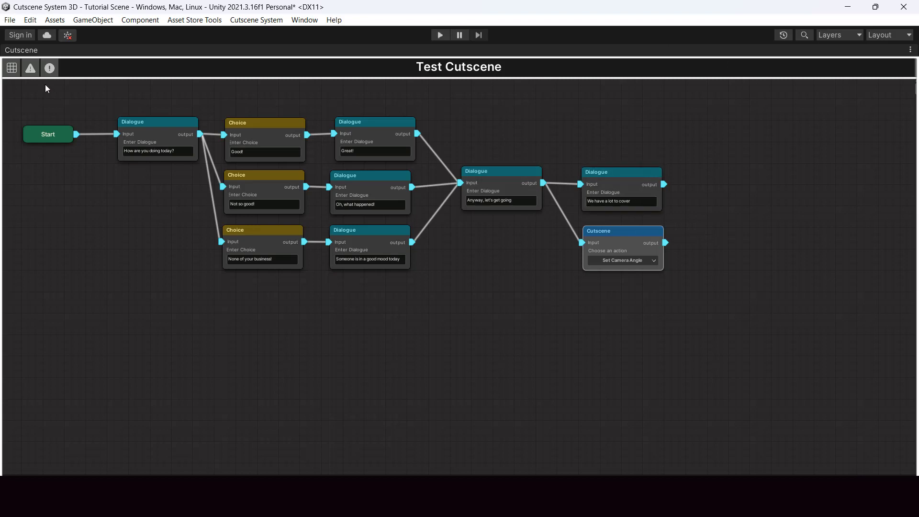
double_click(22, 51)
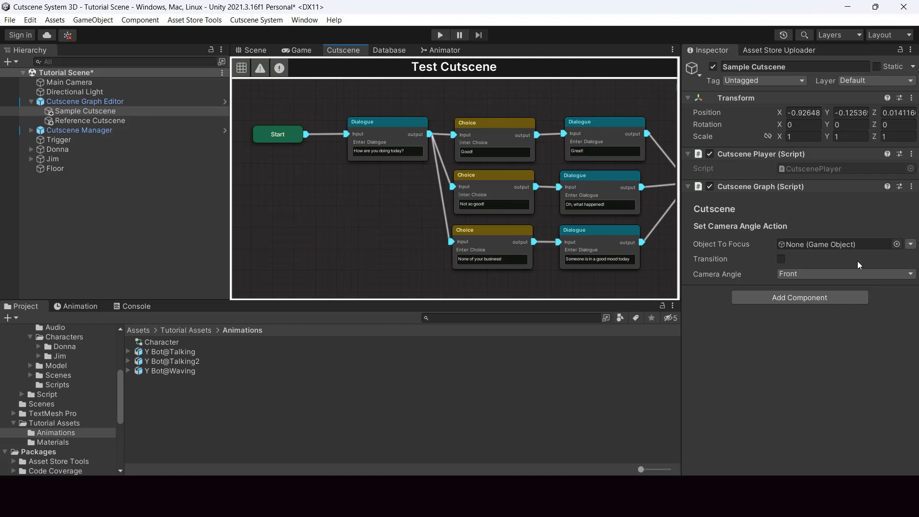
middle_click_drag(412, 245, 225, 246)
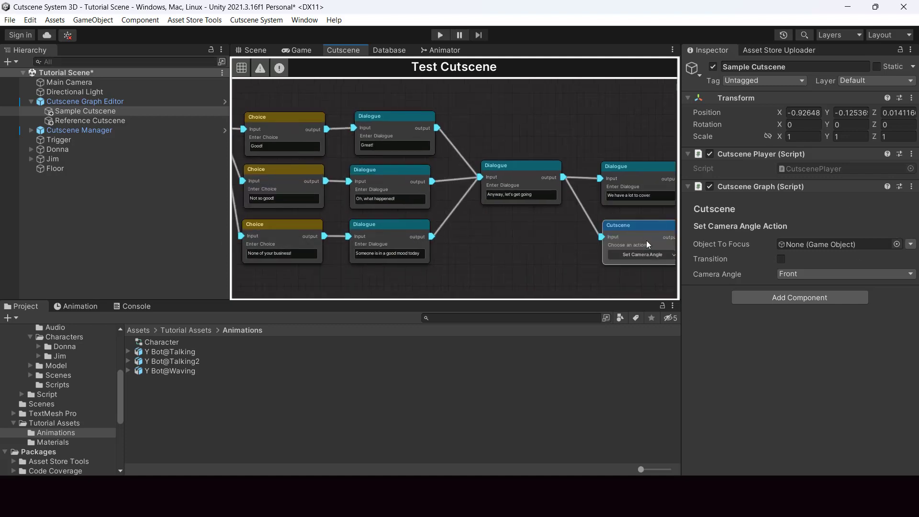
middle_click_drag(490, 263, 362, 268)
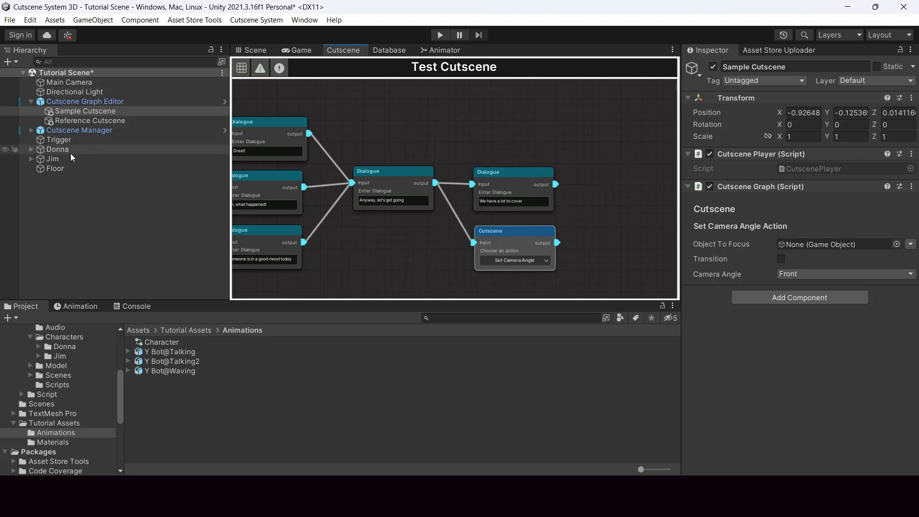
left_click_drag(66, 153, 823, 243)
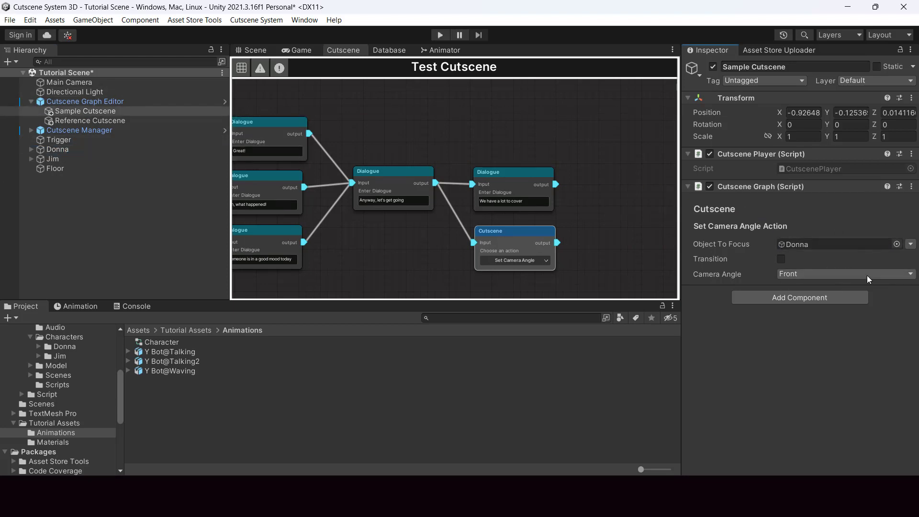
left_click(825, 271)
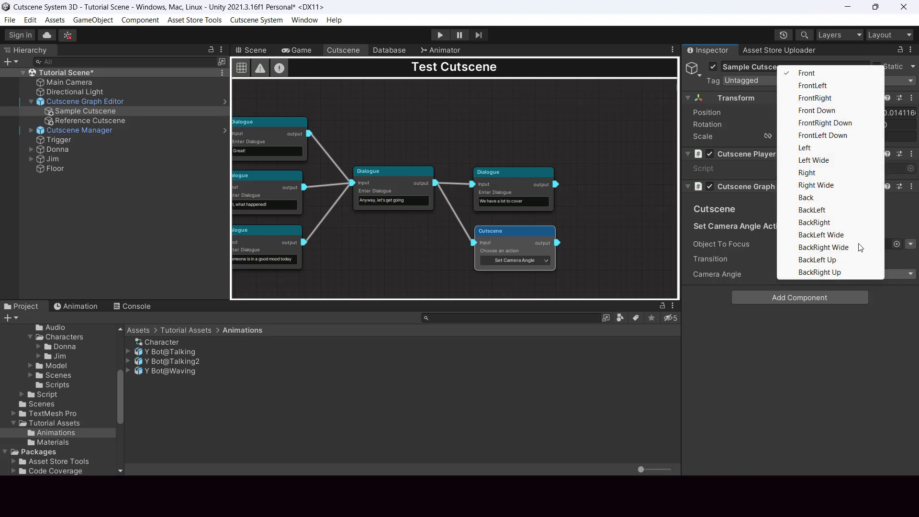
left_click(815, 223)
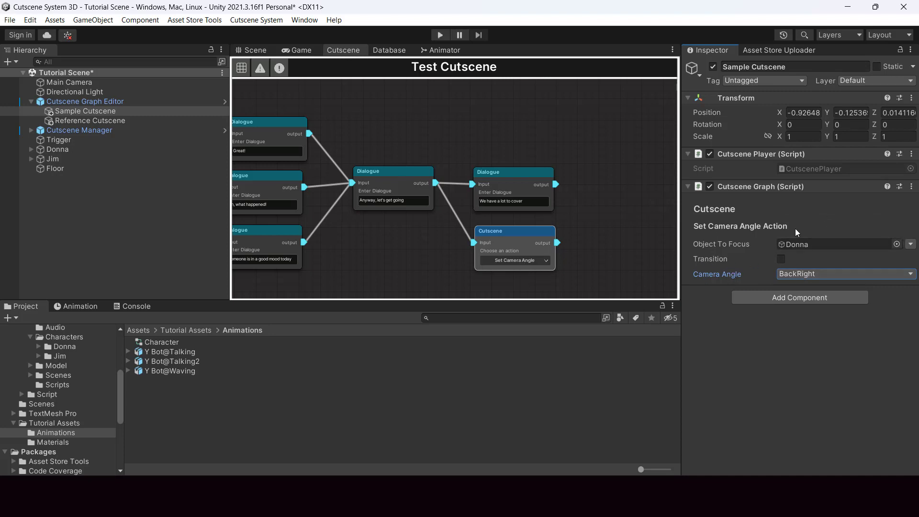
key("ctrl+s")
Play the Tutorial Scene, choose the "None of your business!" reply to check the camera angle behind Donna, and exit play mode.
left_click(440, 35)
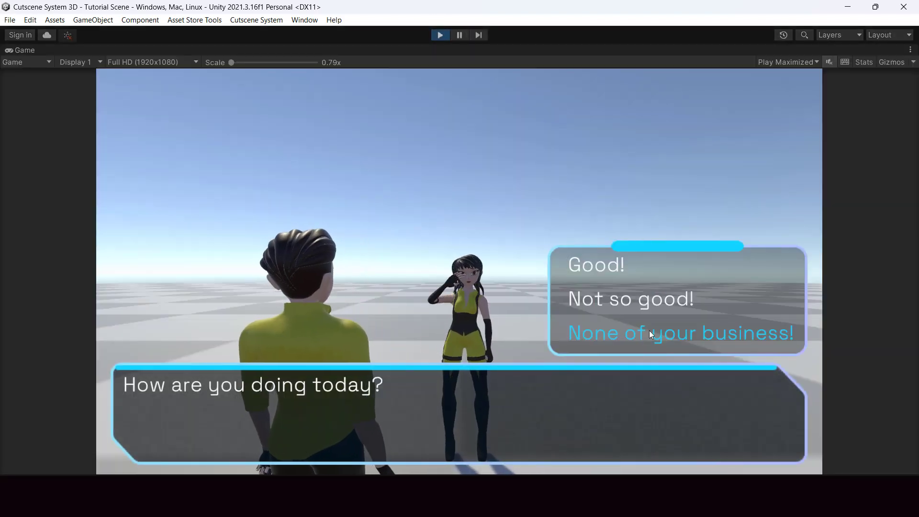
left_click(649, 331)
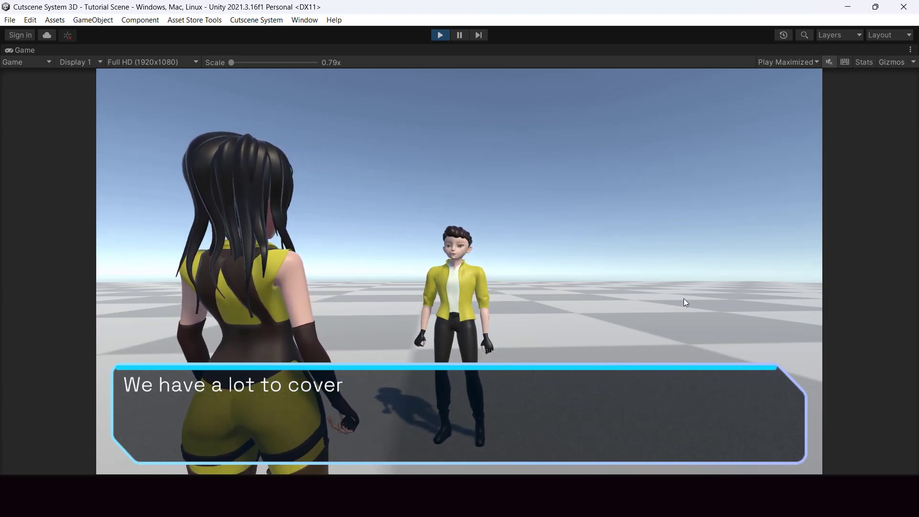
left_click(440, 35)
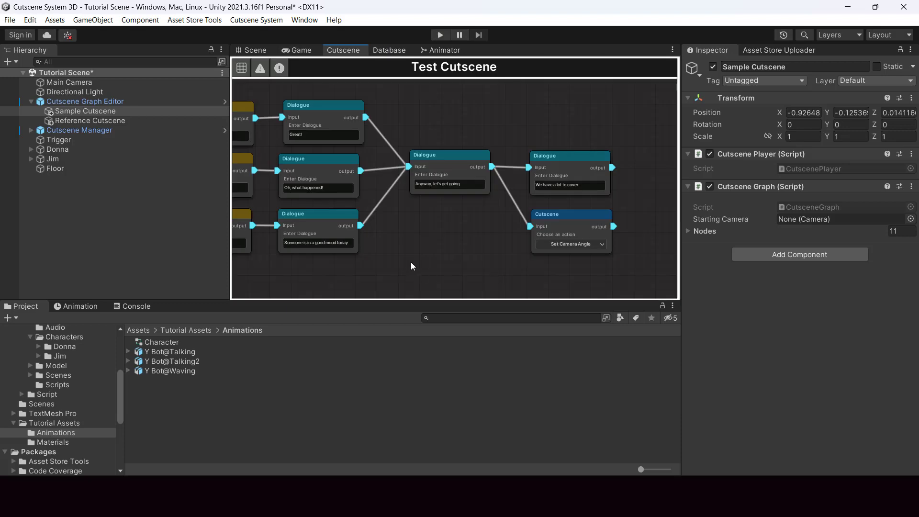
Examine the "Good!", "Not so good!" and "None of your business!" Choice nodes in the Test Cutscene graph.
middle_click_drag(406, 254, 473, 249)
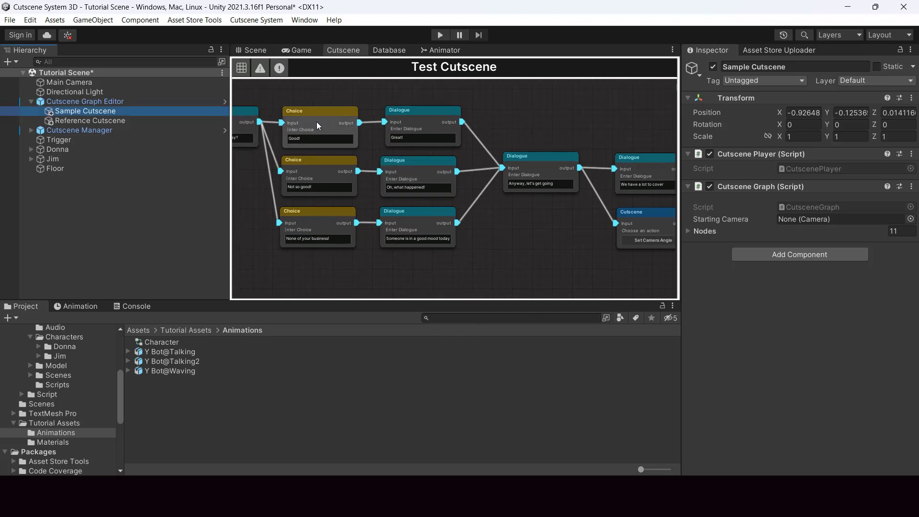
left_click(316, 122)
left_click(314, 181)
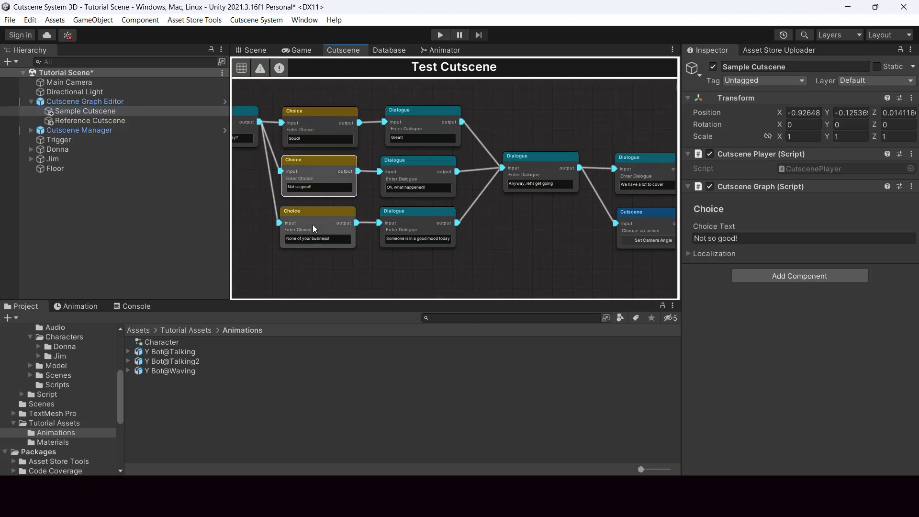
left_click(313, 227)
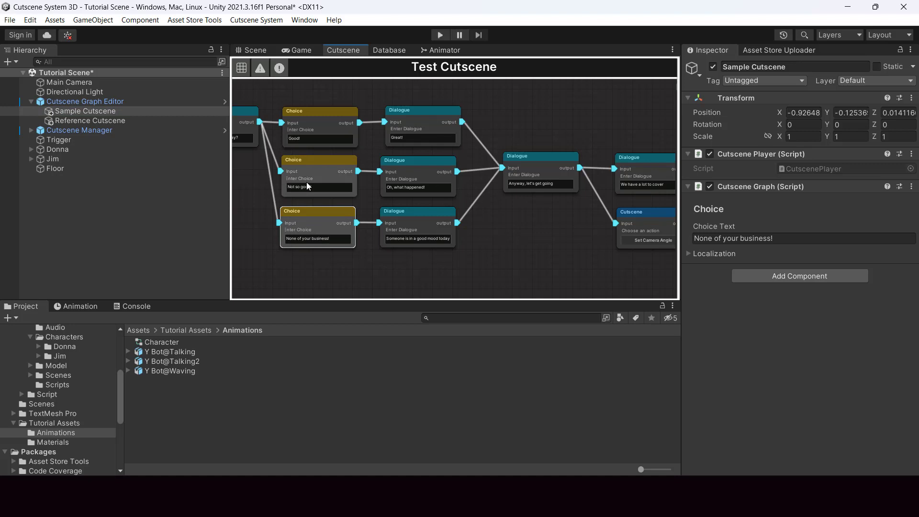
left_click(327, 111)
left_click(332, 168)
left_click(332, 221)
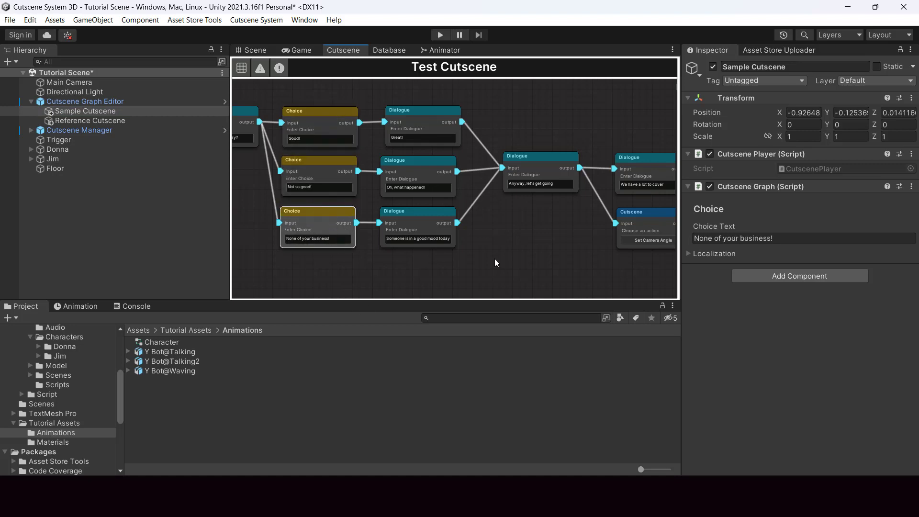
scroll(495, 259, "up", 2)
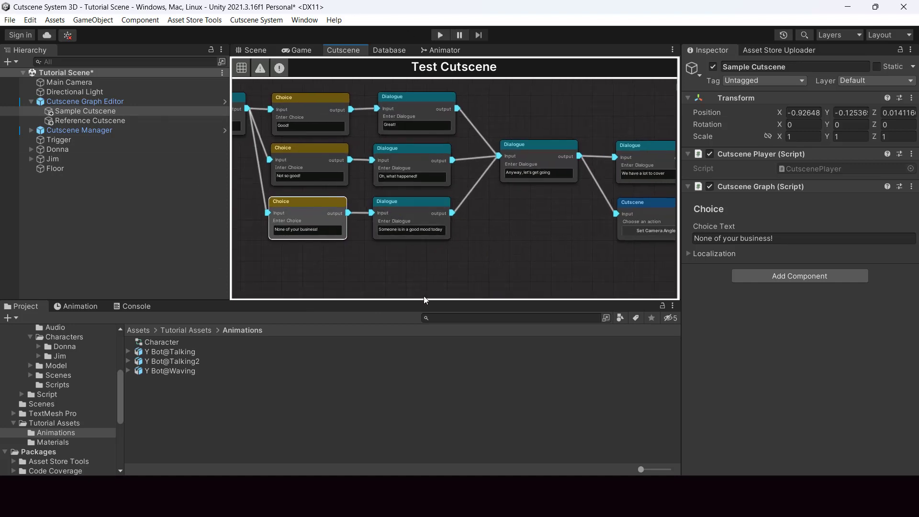
Duplicate the Set Camera Angle node, place the copy below the "Someone is in a good mood today" dialogue node, and set its Camera Angle to Left.
right_click(398, 266)
left_click(633, 216)
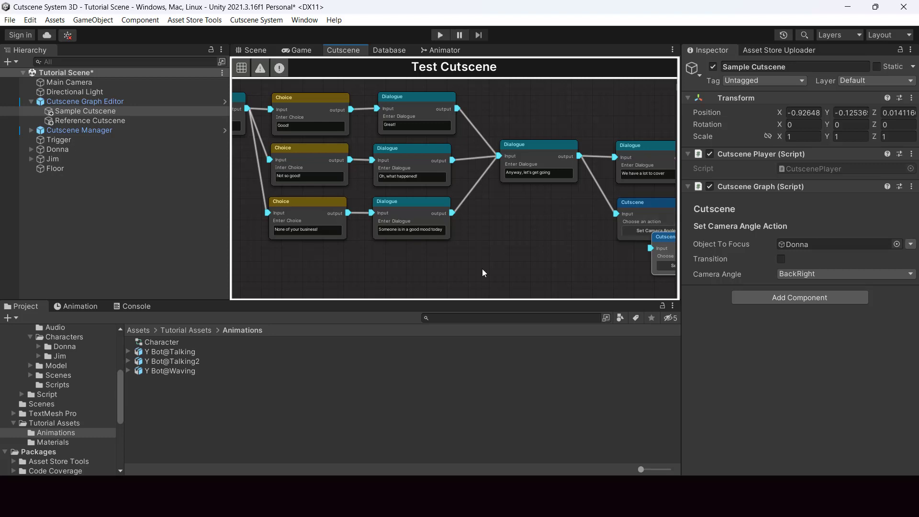
key("ctrl+d")
left_click_drag(556, 262, 390, 265)
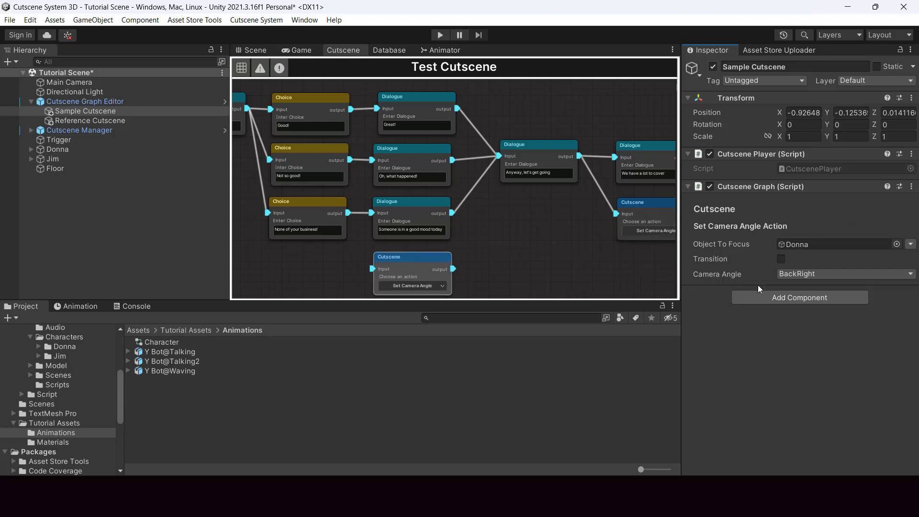
left_click(825, 274)
left_click(809, 145)
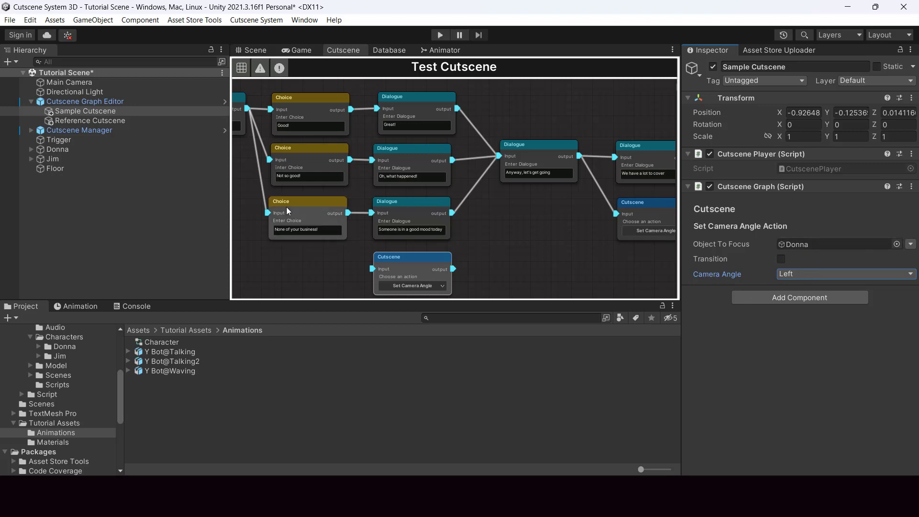
Connect the outputs of all three Choice nodes to the input of the duplicated Cutscene node.
scroll(480, 228, "down", 1)
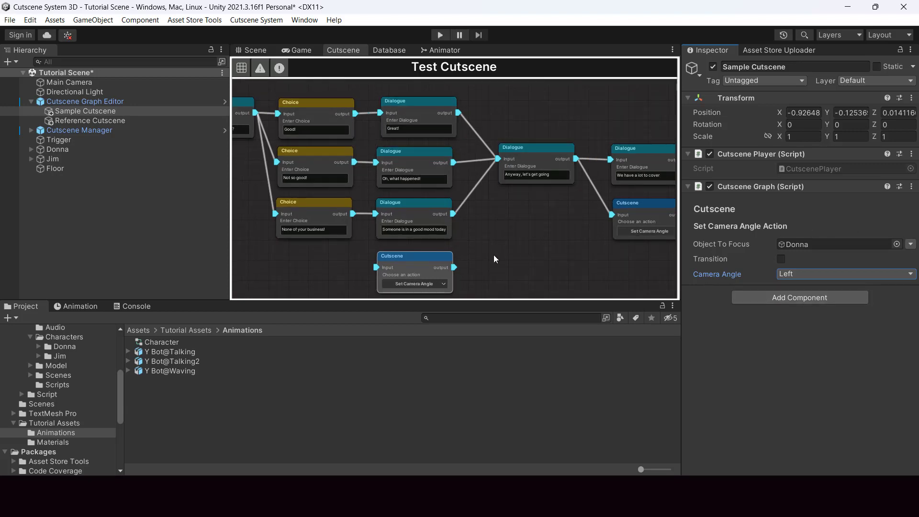
scroll(494, 255, "down", 1)
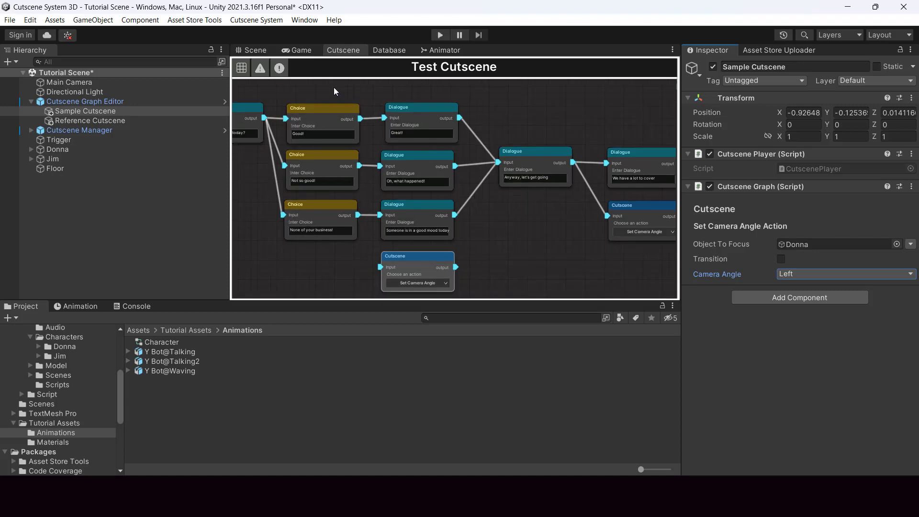
left_click_drag(325, 89, 301, 269)
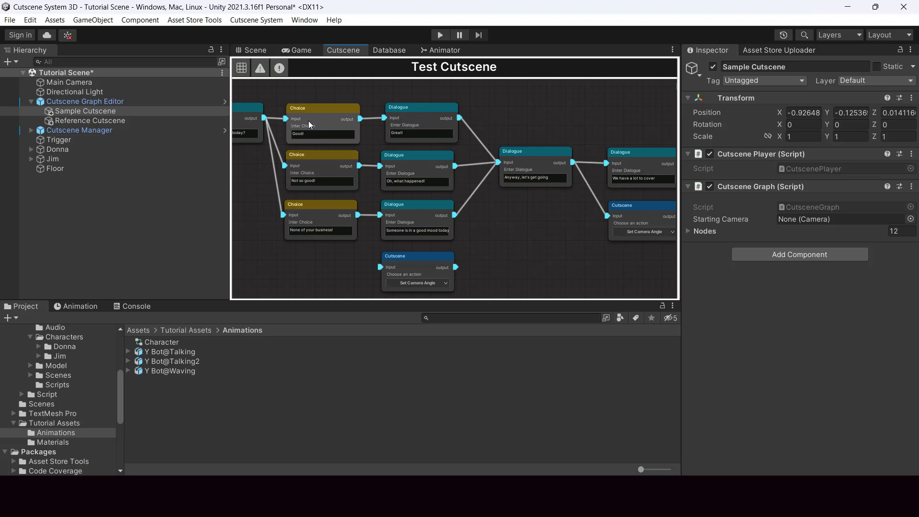
left_click(308, 120)
left_click(306, 169)
left_click(297, 207)
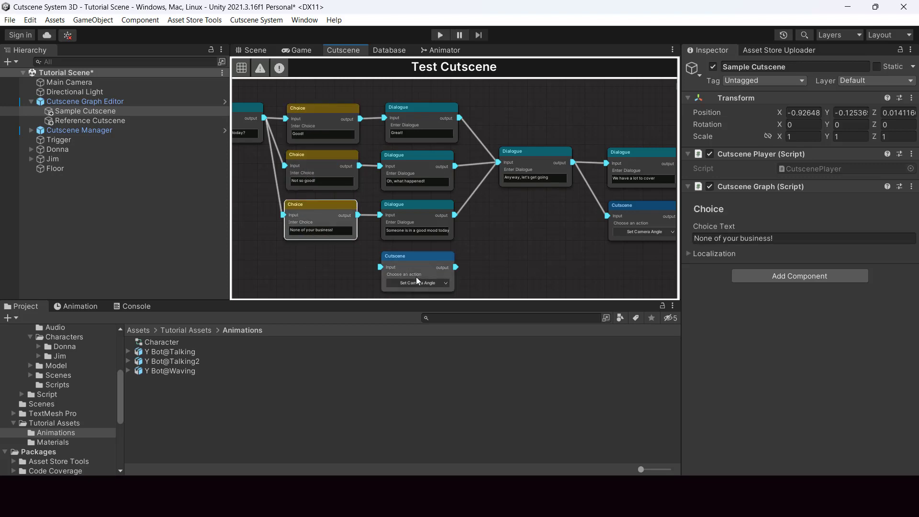
left_click(420, 256)
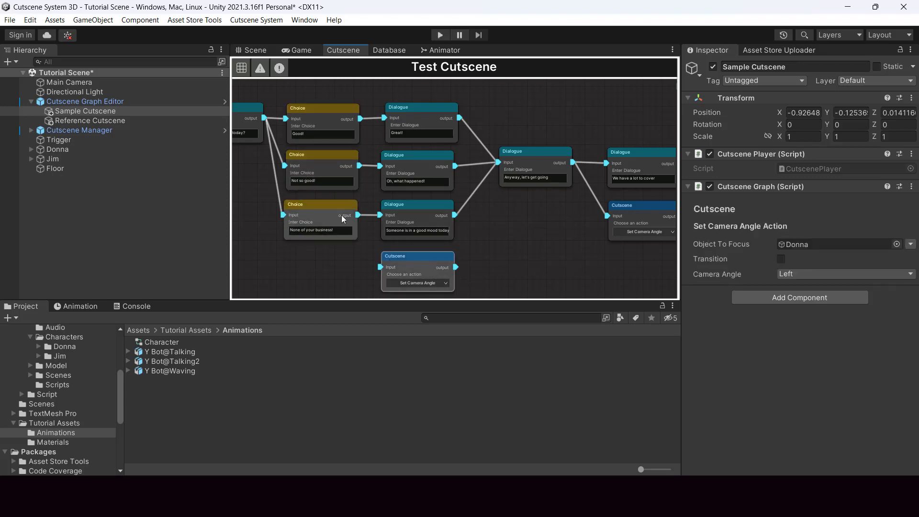
left_click_drag(361, 118, 381, 267)
left_click_drag(360, 167, 383, 266)
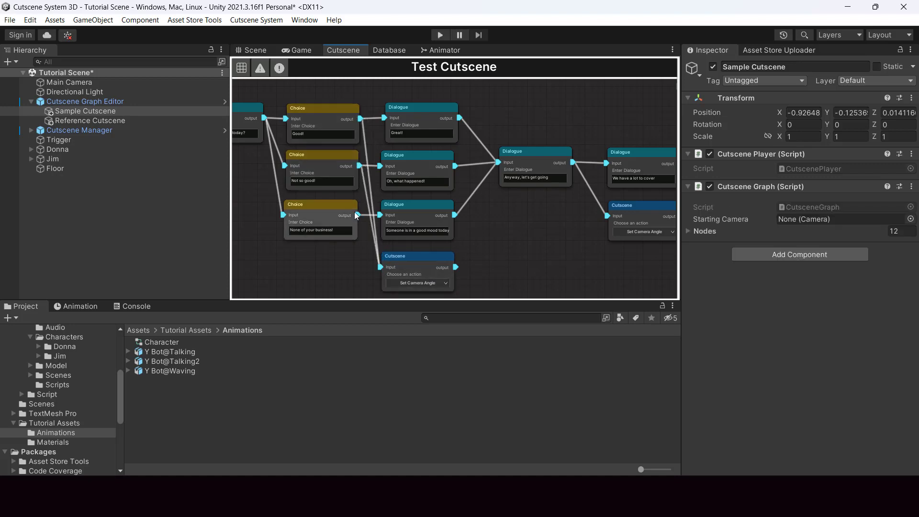
left_click_drag(357, 215, 384, 268)
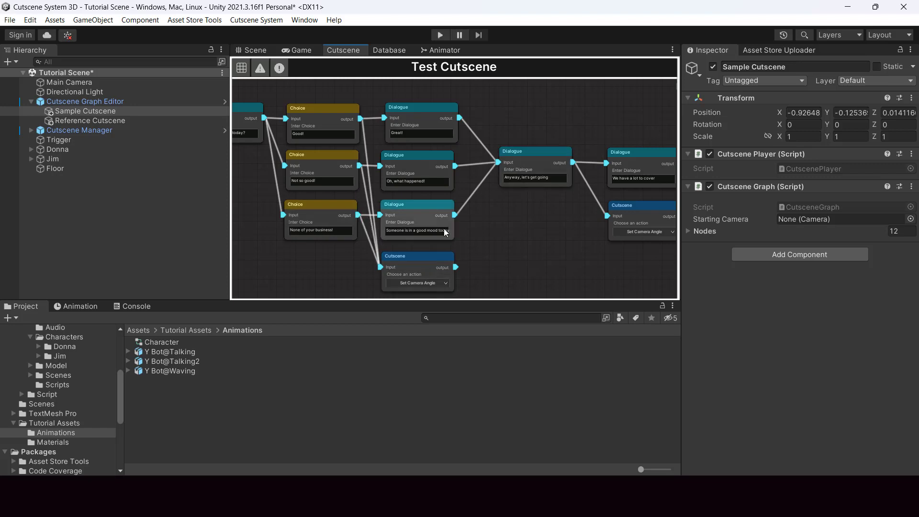
Play the Tutorial Scene with the "None of your business!" reply to check both camera angle changes, and exit play mode.
left_click(440, 35)
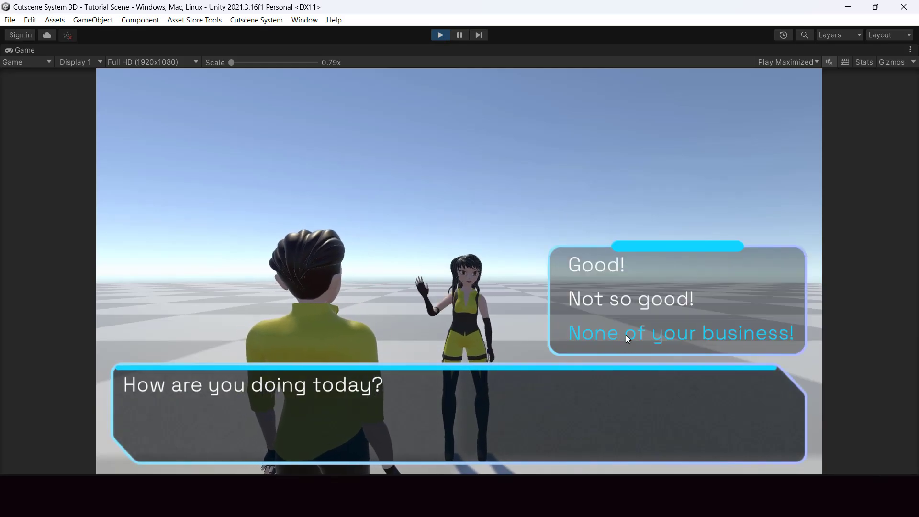
left_click(626, 336)
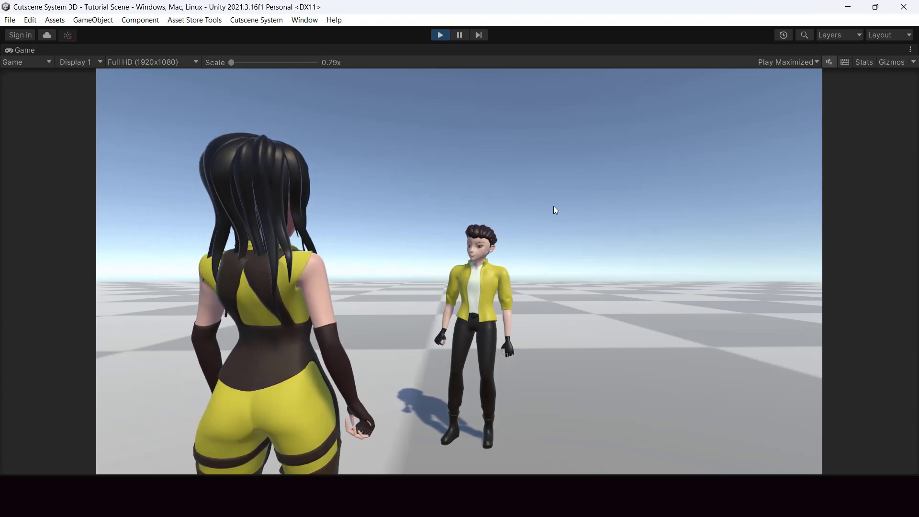
key("ctrl+p")
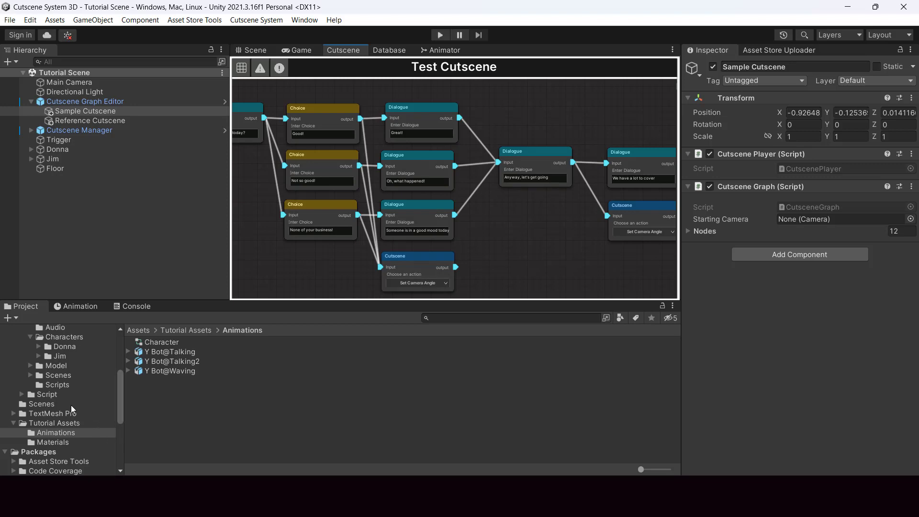
Open the Third Person Scene from the Scenes folder of Sample Cutscenes.
scroll(71, 405, "up", 4)
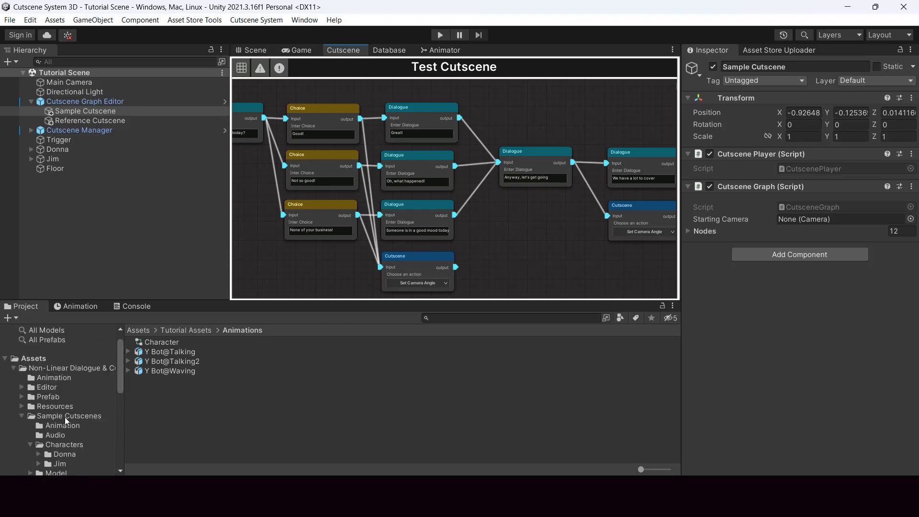
left_click(57, 415)
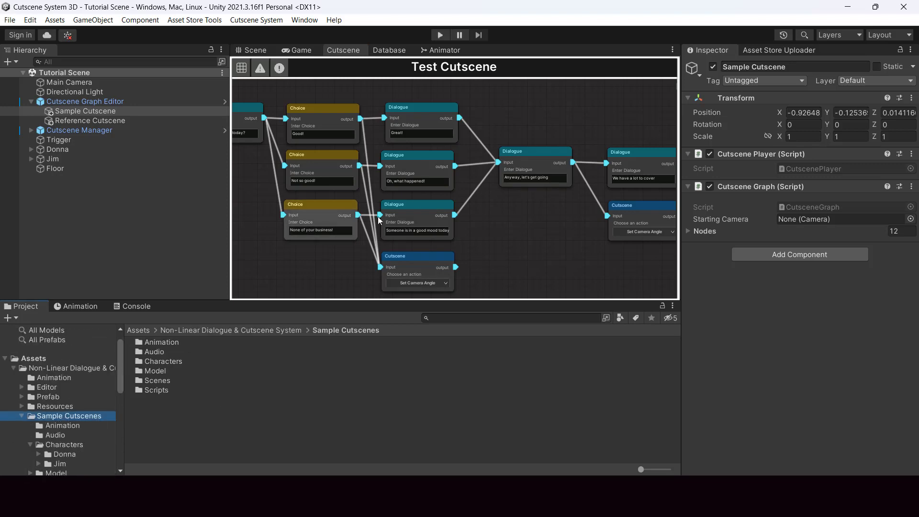
double_click(156, 380)
double_click(202, 364)
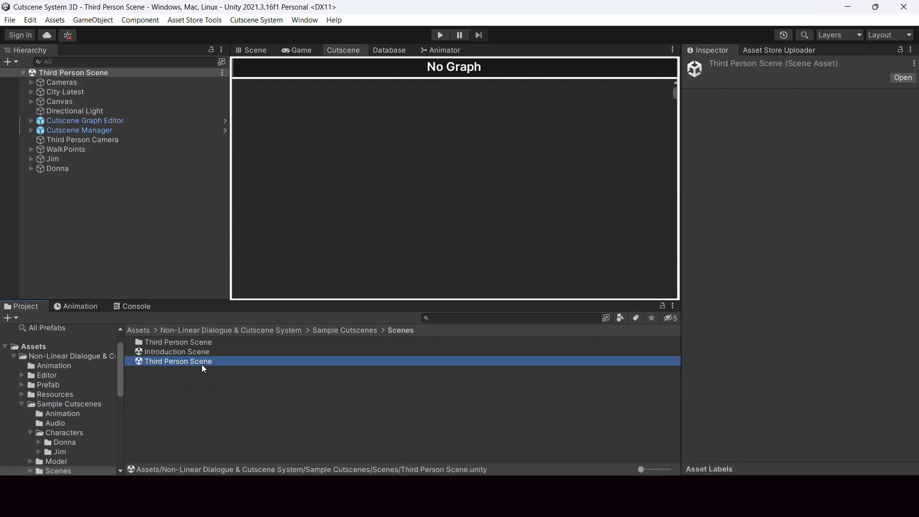
Play the Third Person Scene, walk up to Donna, interact with her, and choose the "I'm not a fan of cities" reply.
left_click(440, 36)
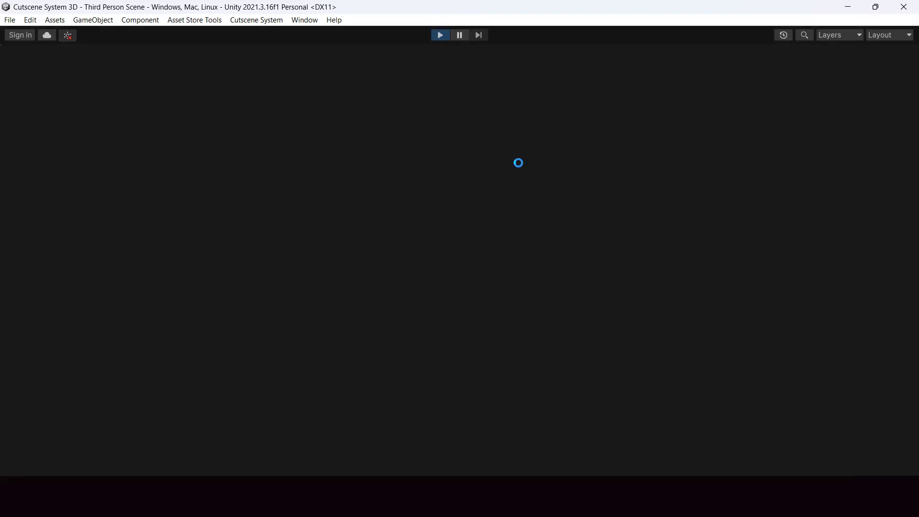
key("w")
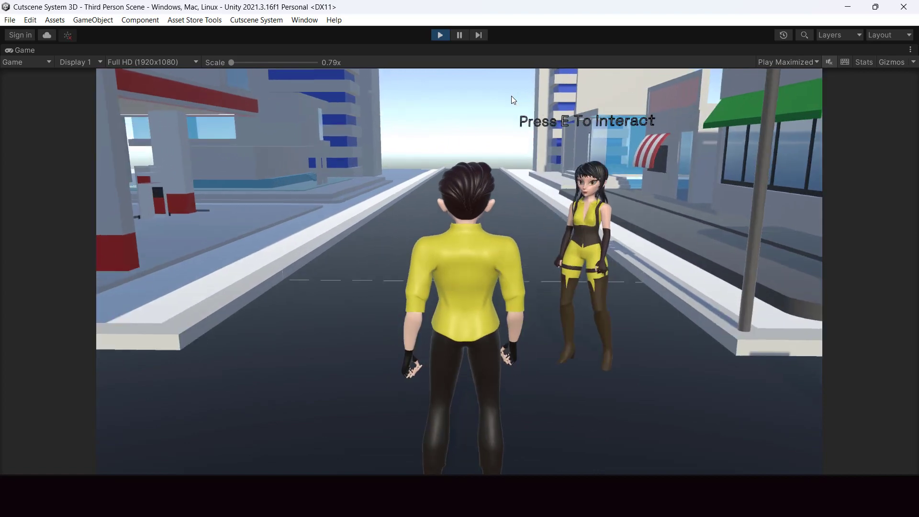
key("e")
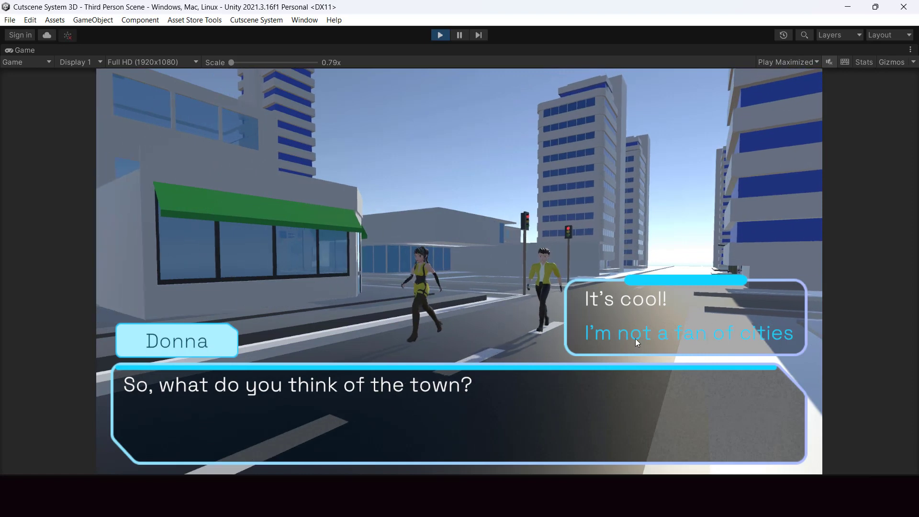
left_click(635, 338)
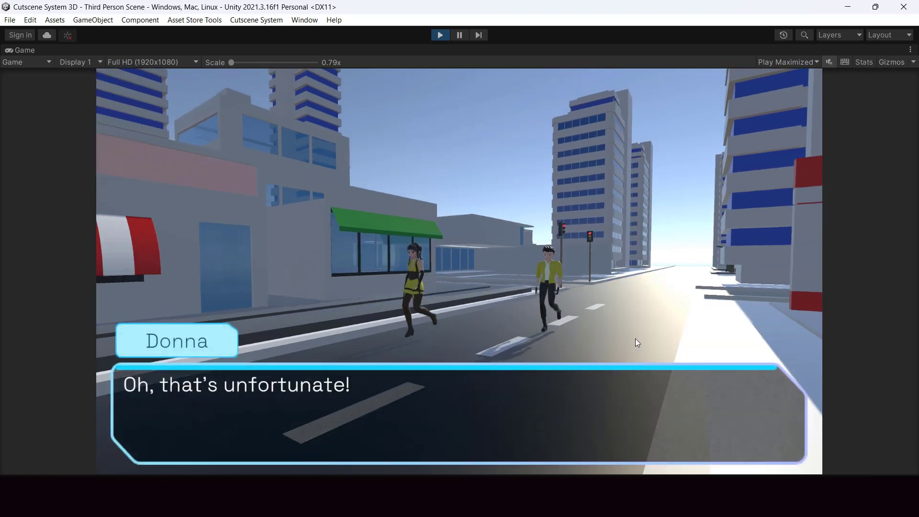